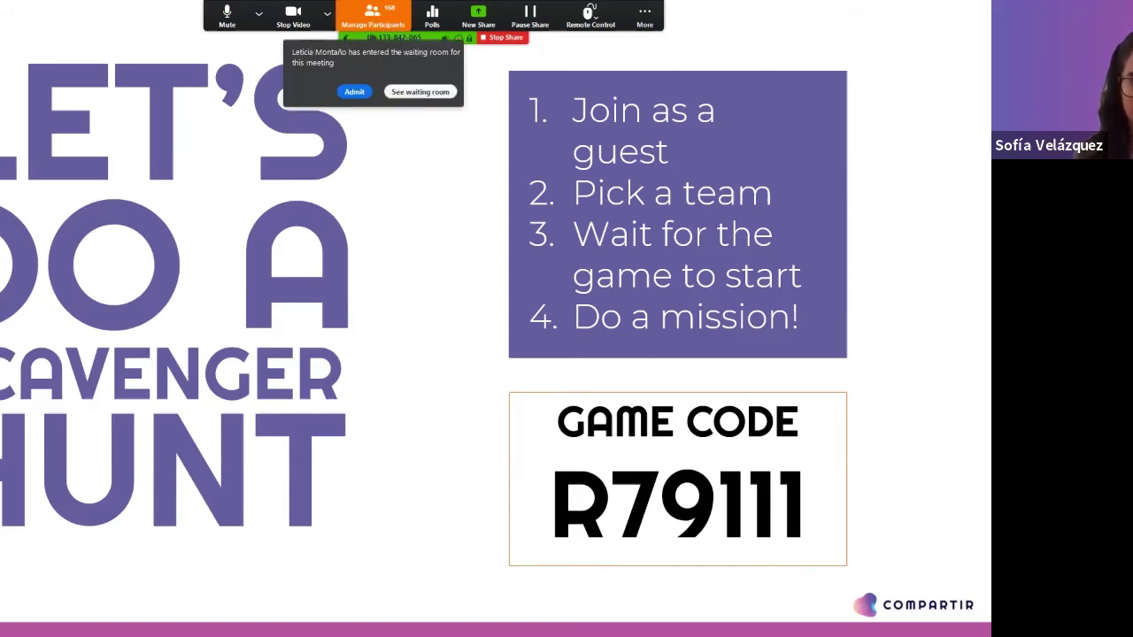
Step: Switch to the GooseChase game page and start the Learning styles game manually with a 30-minute duration
{"action": "key", "text": "alt+Tab"}
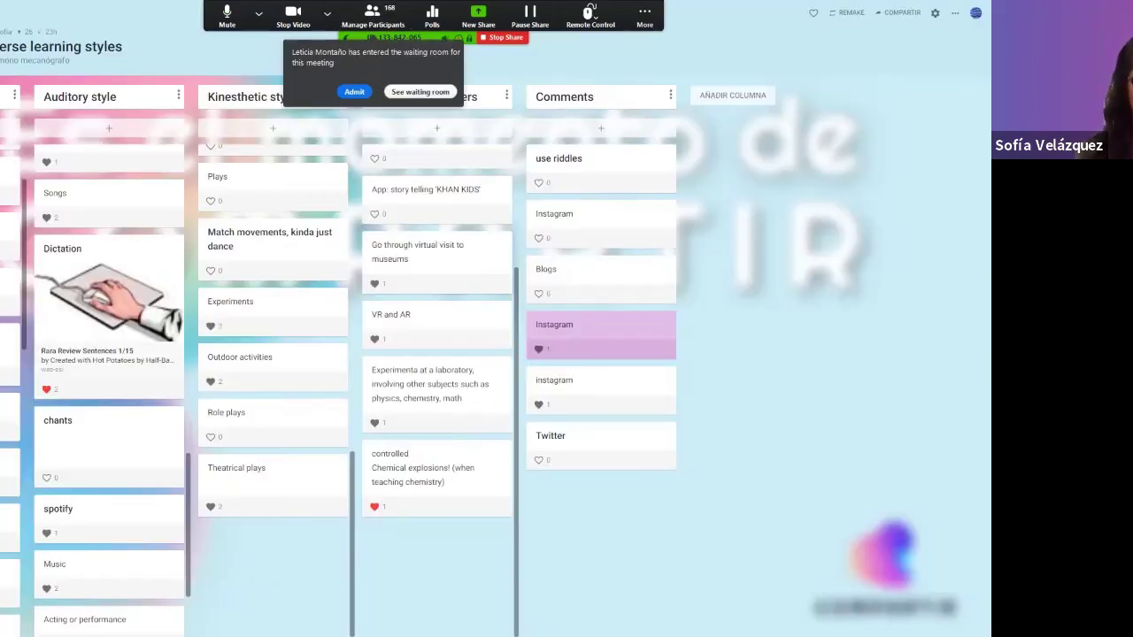
{"action": "key", "text": "alt+Tab"}
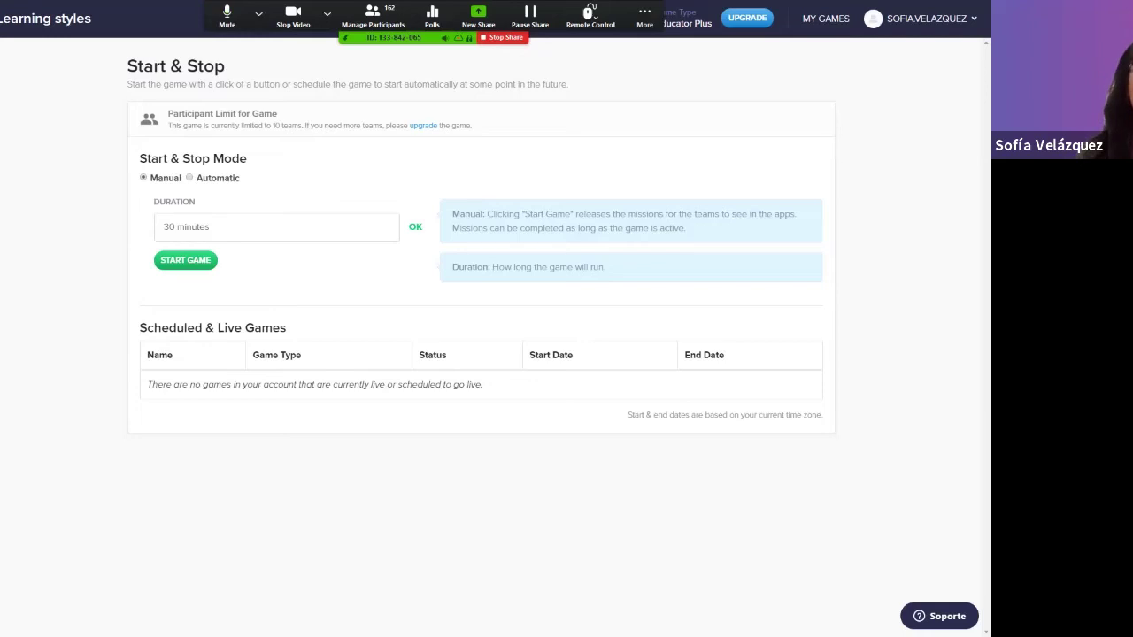
{"action": "left_click", "coordinate": [185, 260]}
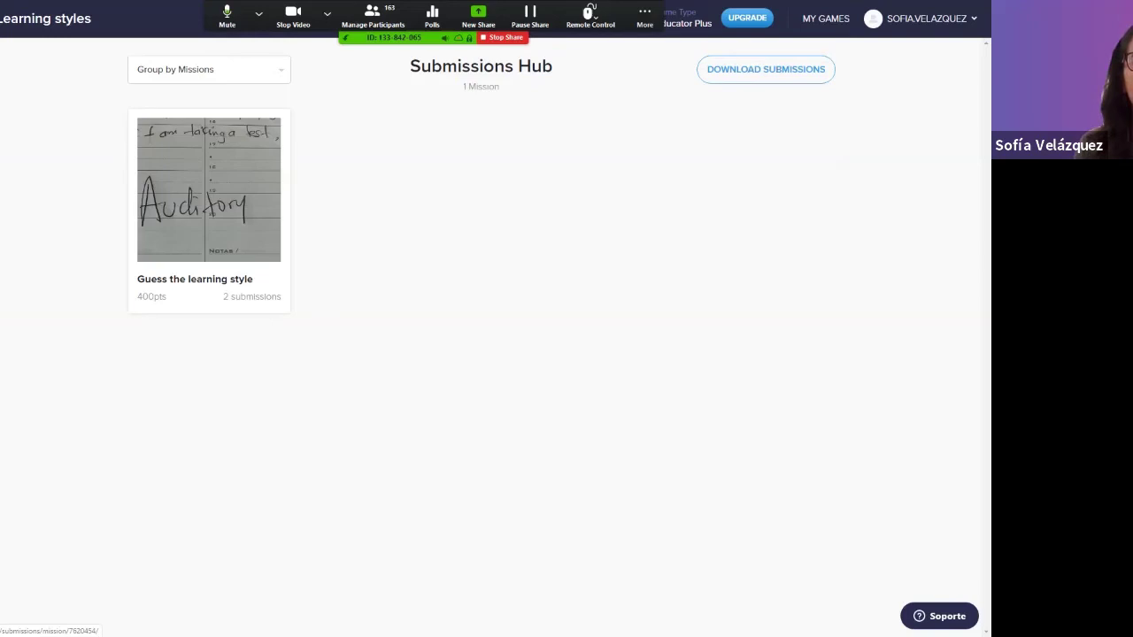
Step: Look through the team submissions for the Guess the learning style and Visual learners missions and return to the Submissions Hub
{"action": "left_click", "coordinate": [209, 189]}
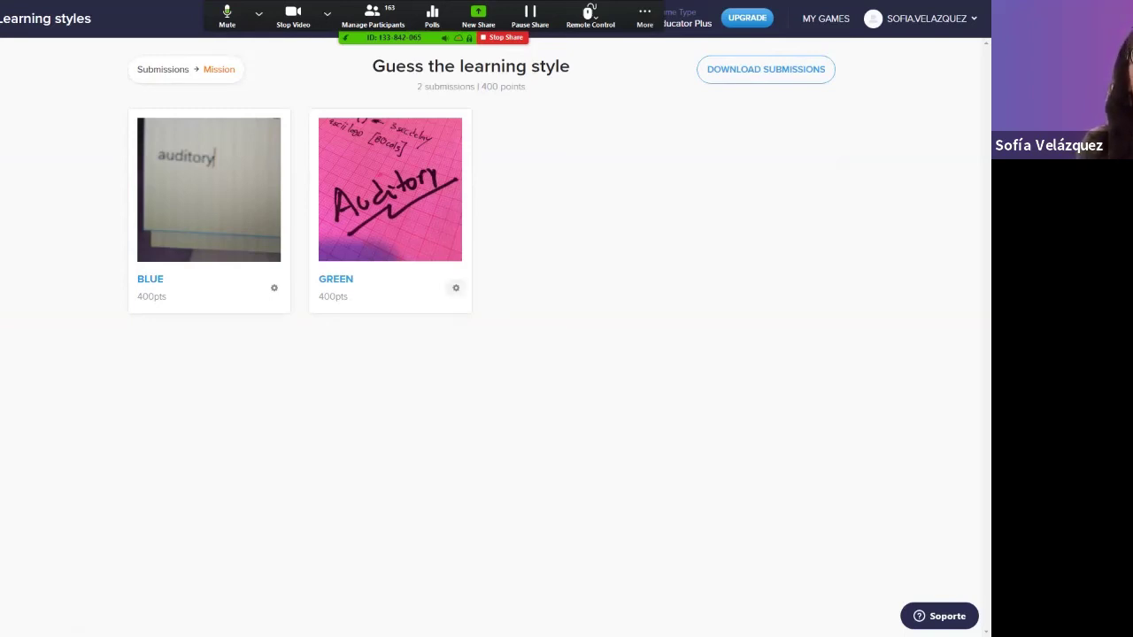
{"action": "left_click", "coordinate": [273, 288]}
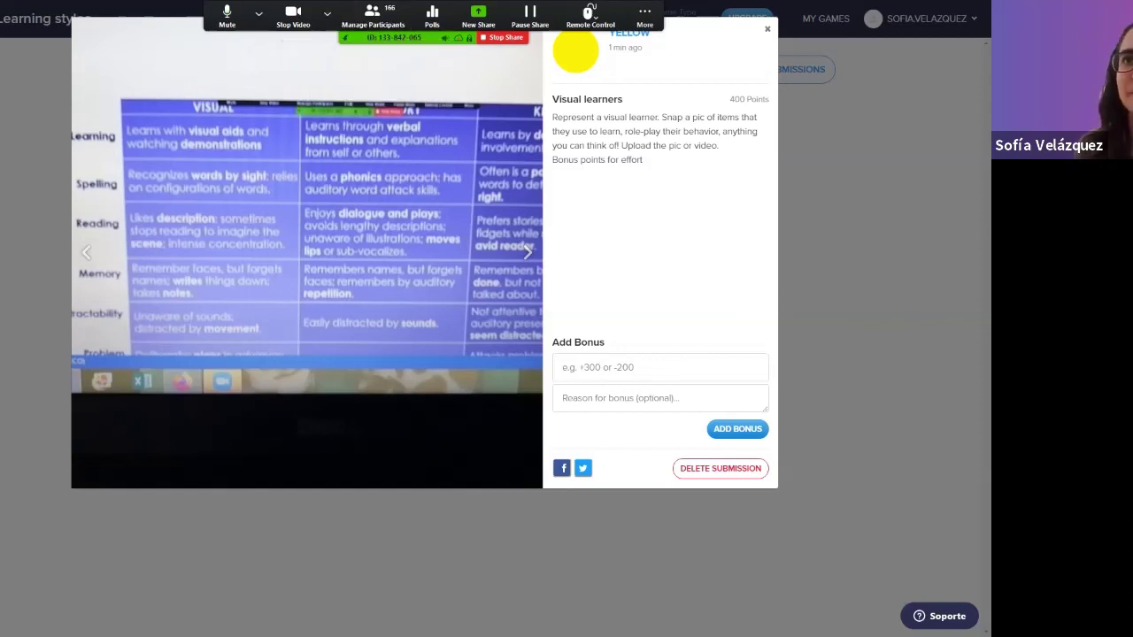
{"action": "key", "text": "Escape"}
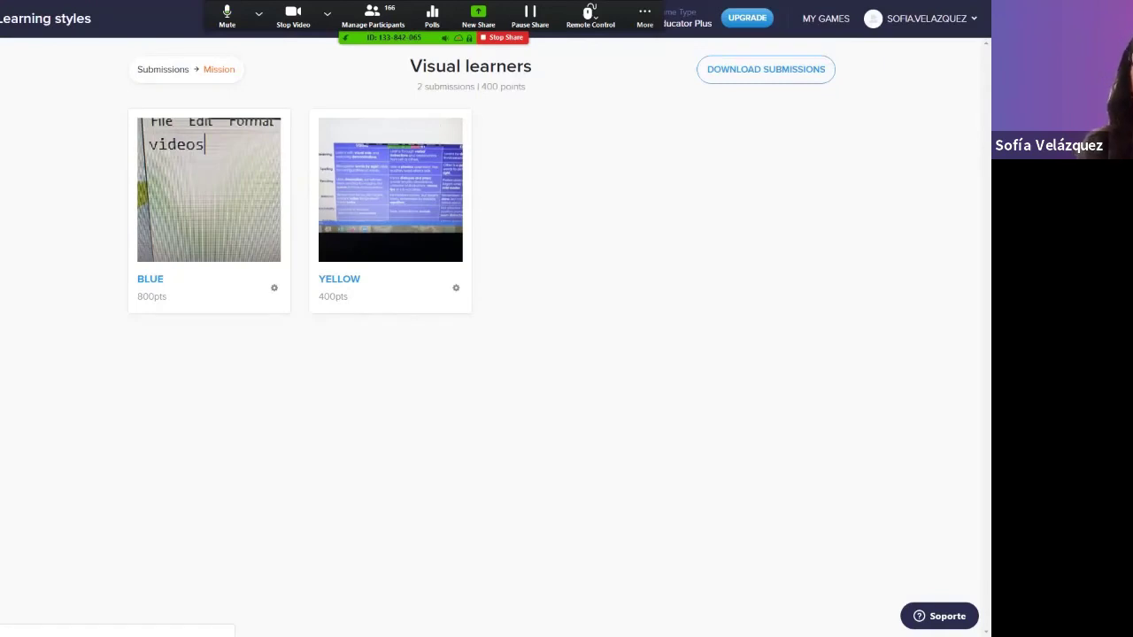
{"action": "left_click", "coordinate": [163, 69]}
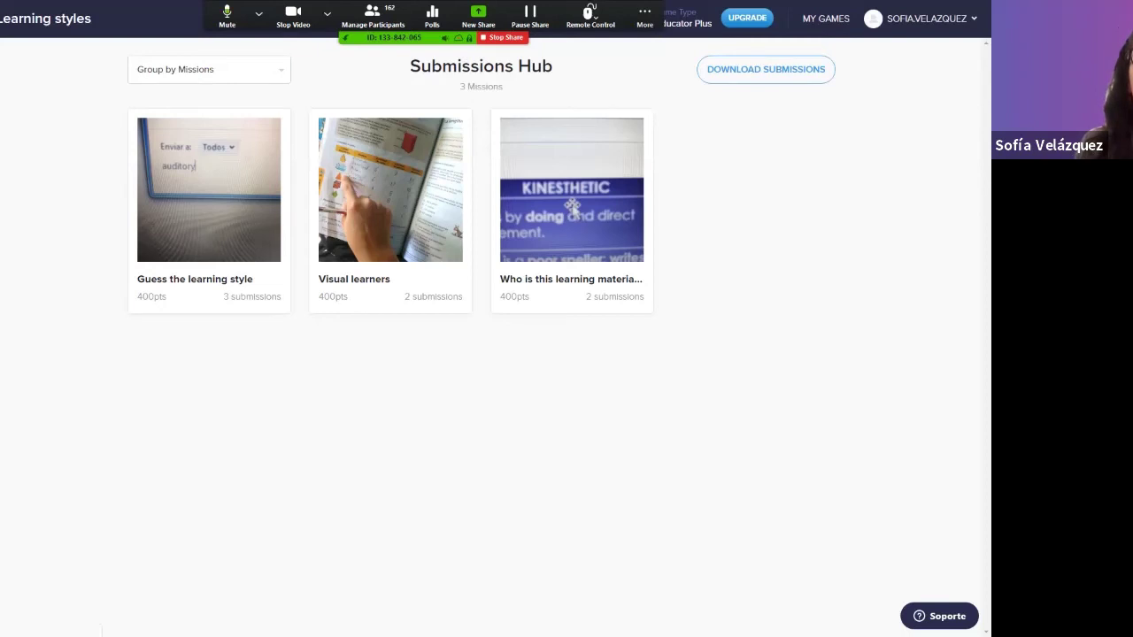
Step: View the submissions grouped by Teams (Points) and switch the grouping back to Missions
{"action": "left_click", "coordinate": [163, 69]}
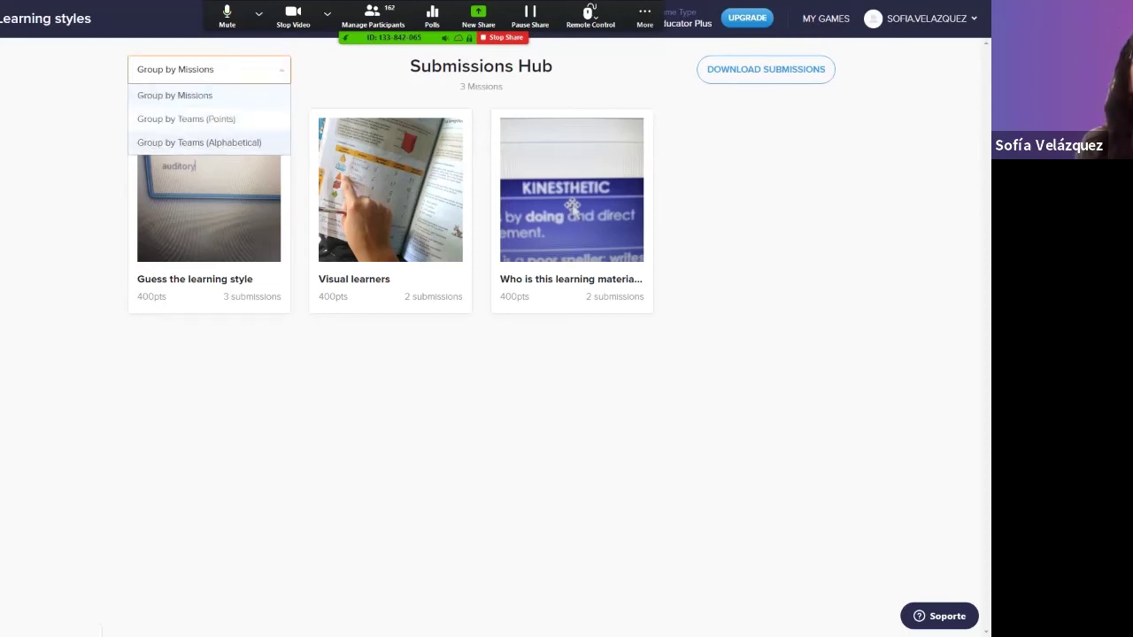
{"action": "left_click", "coordinate": [186, 119]}
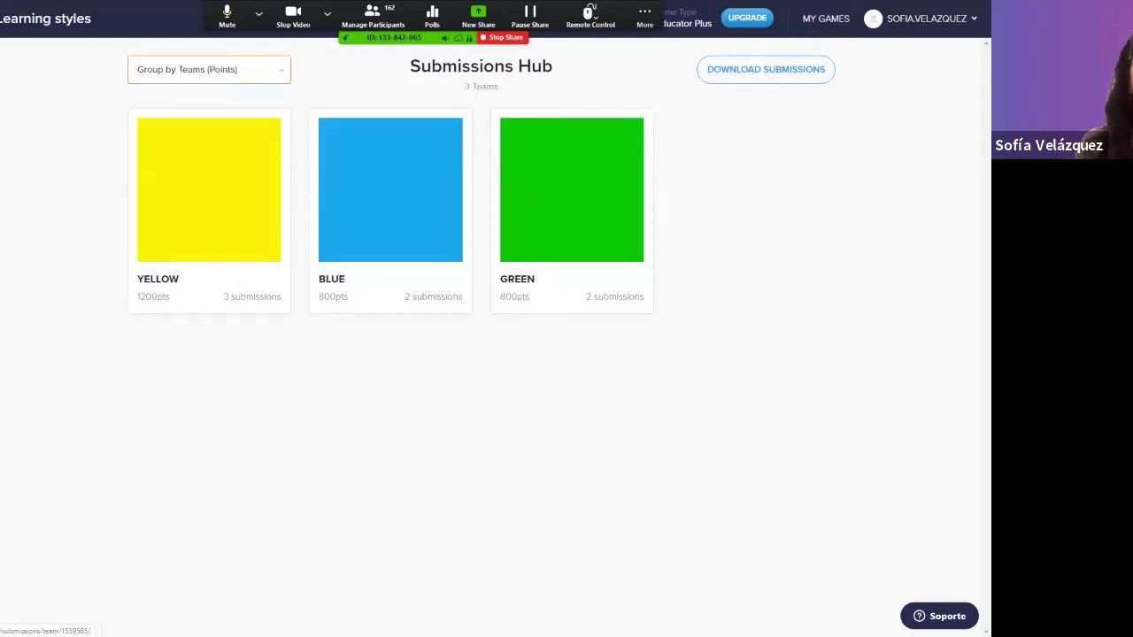
{"action": "left_click", "coordinate": [168, 69]}
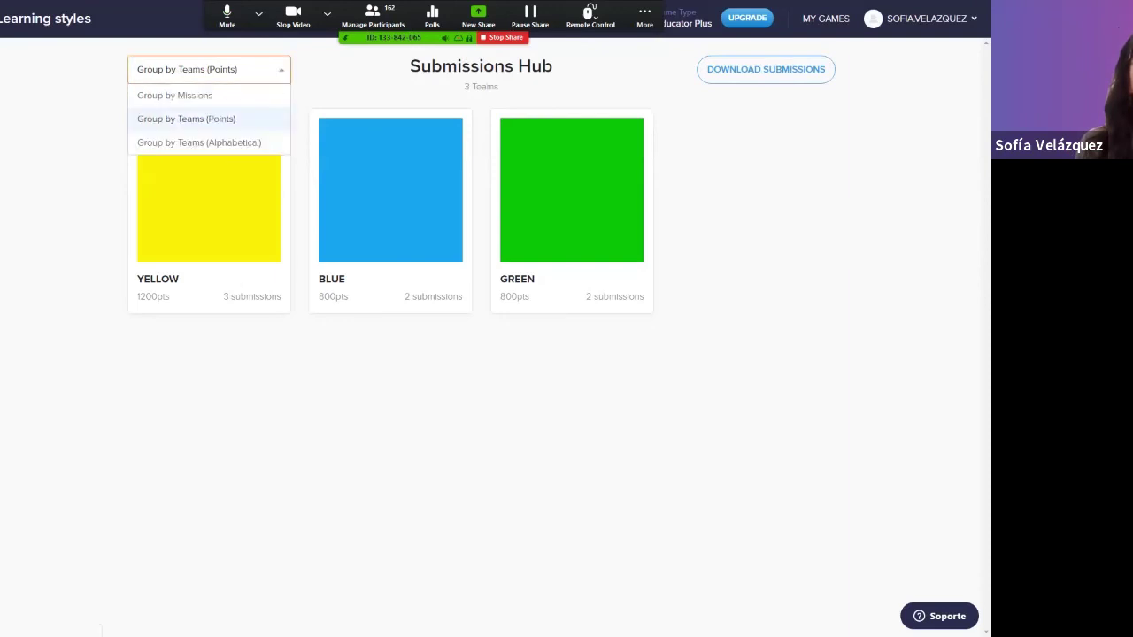
{"action": "left_click", "coordinate": [168, 94]}
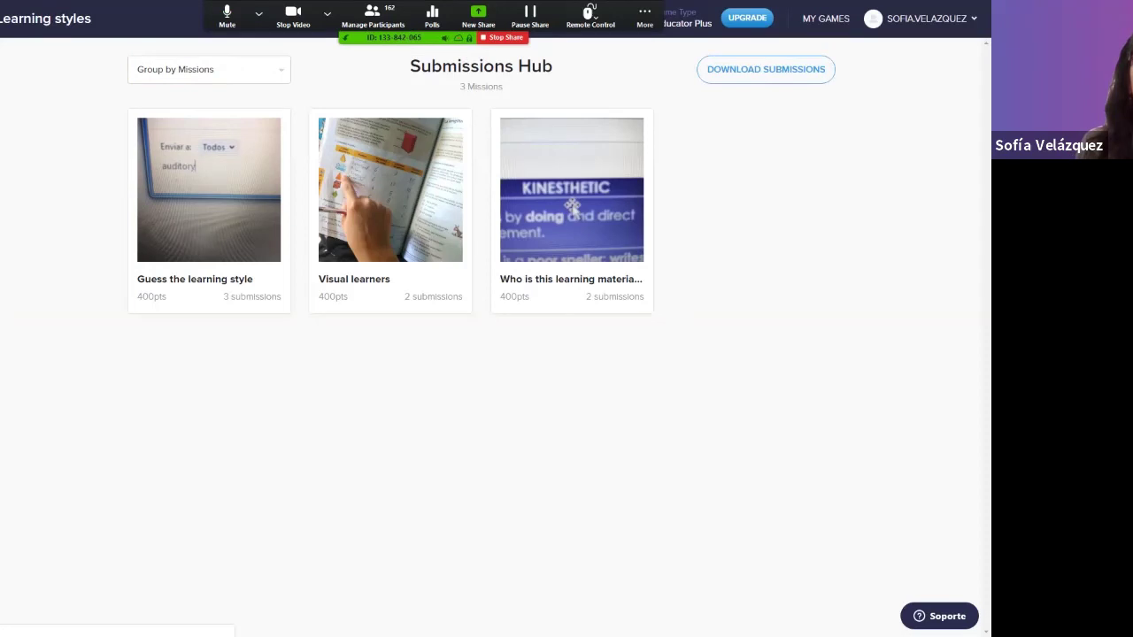
Step: Review the Guess the learning style submissions and compare the Blue and Yellow teams' Visual learners entries, ending in the Submissions Hub
{"action": "left_click", "coordinate": [208, 189]}
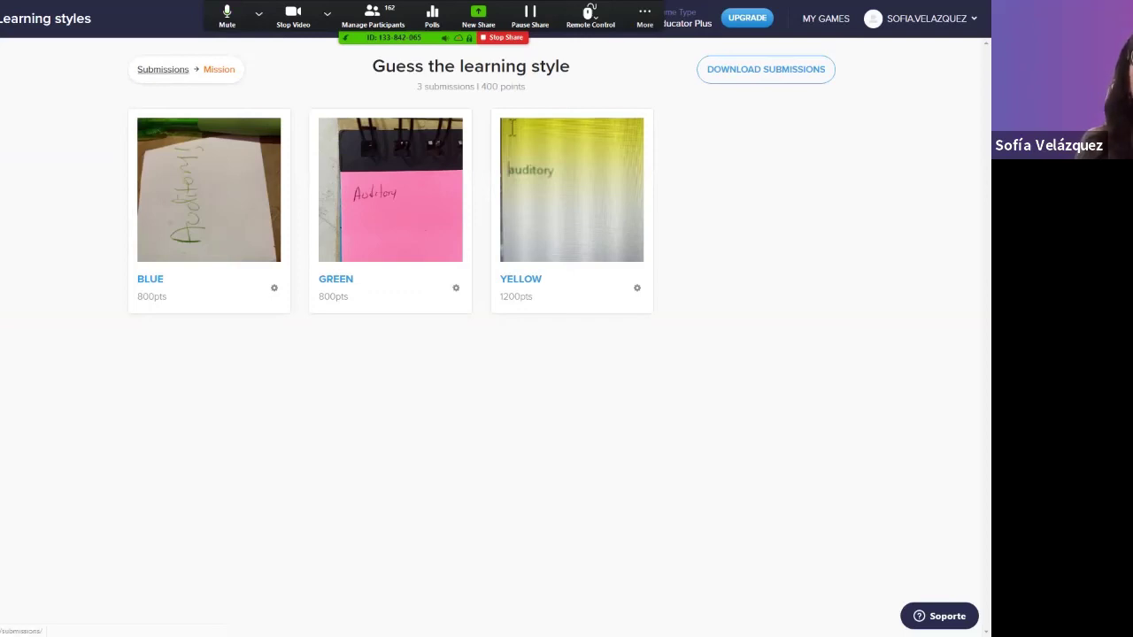
{"action": "left_click", "coordinate": [163, 69]}
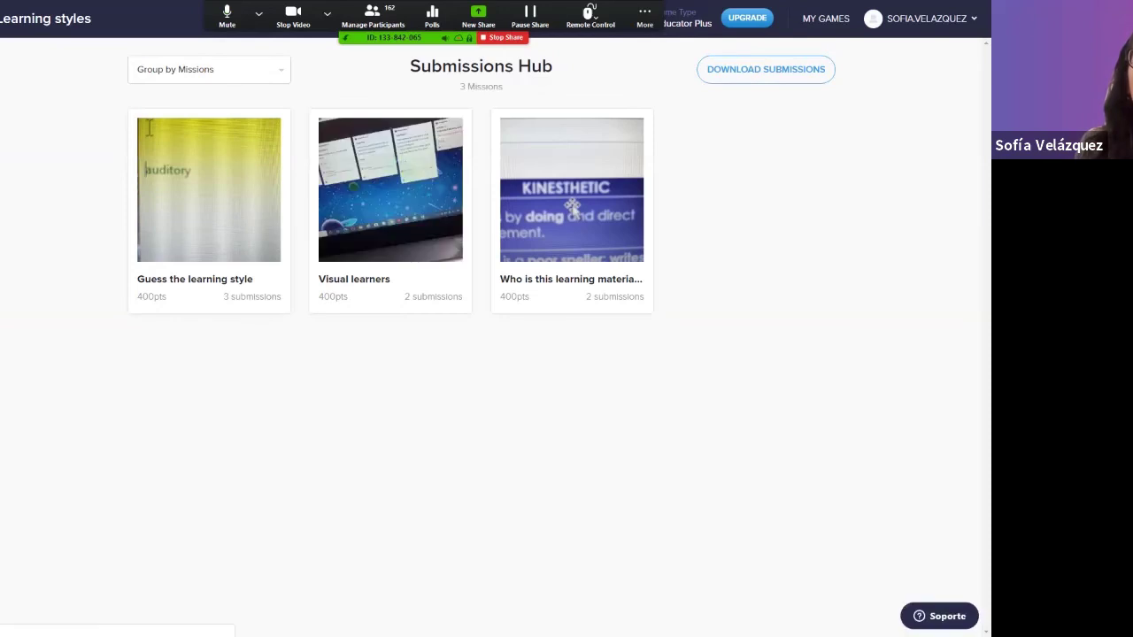
{"action": "left_click", "coordinate": [391, 189]}
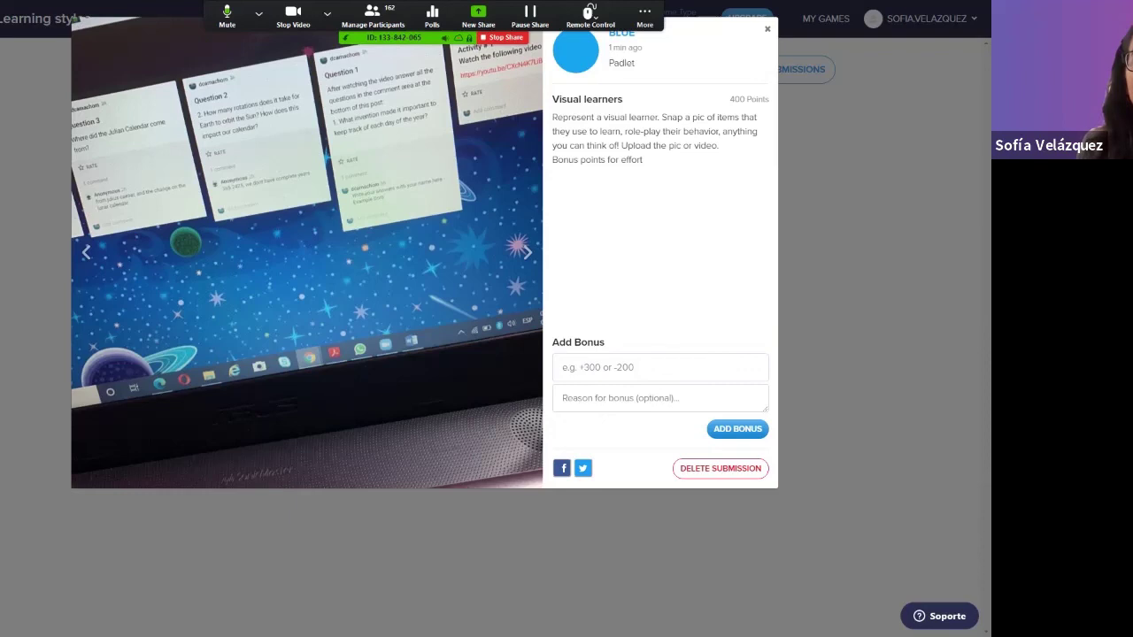
{"action": "left_click", "coordinate": [528, 252]}
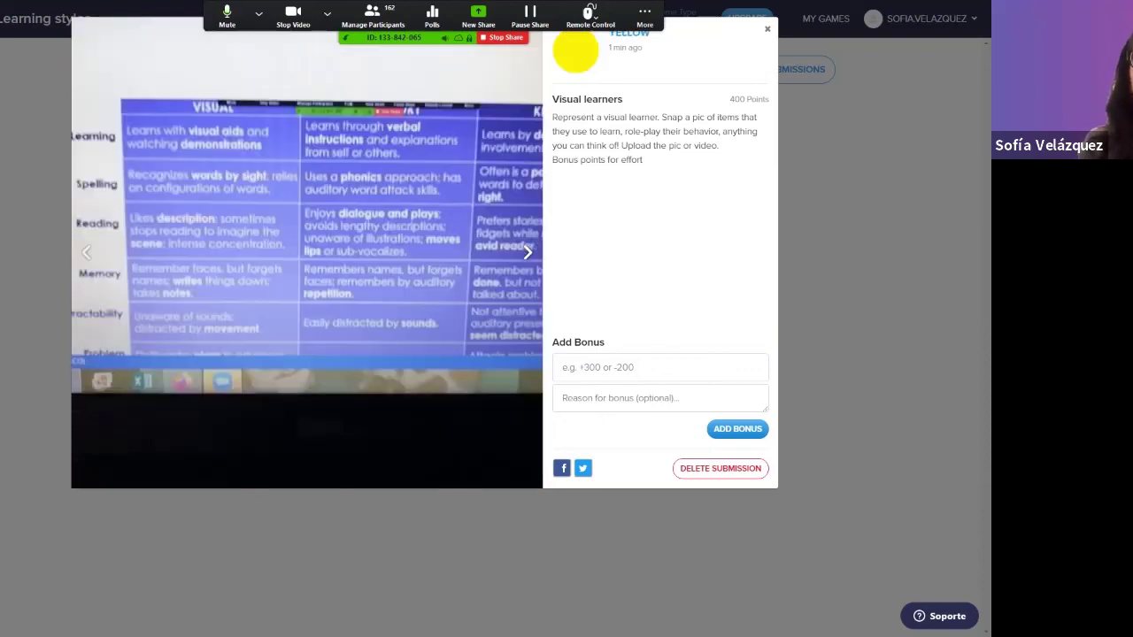
{"action": "left_click", "coordinate": [528, 252]}
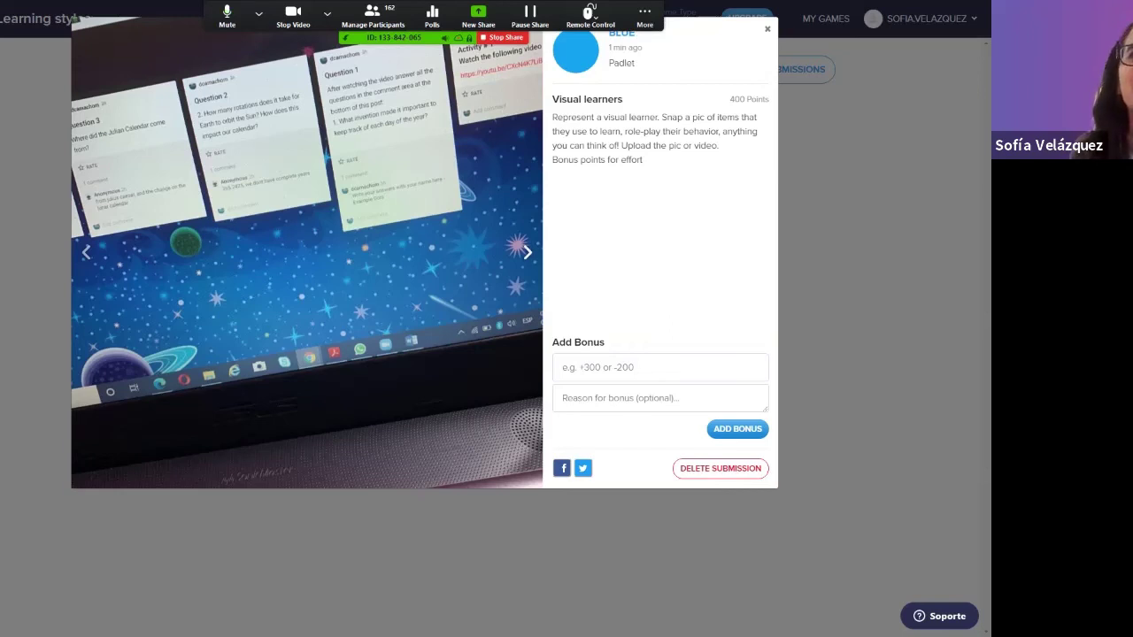
{"action": "left_click", "coordinate": [527, 253]}
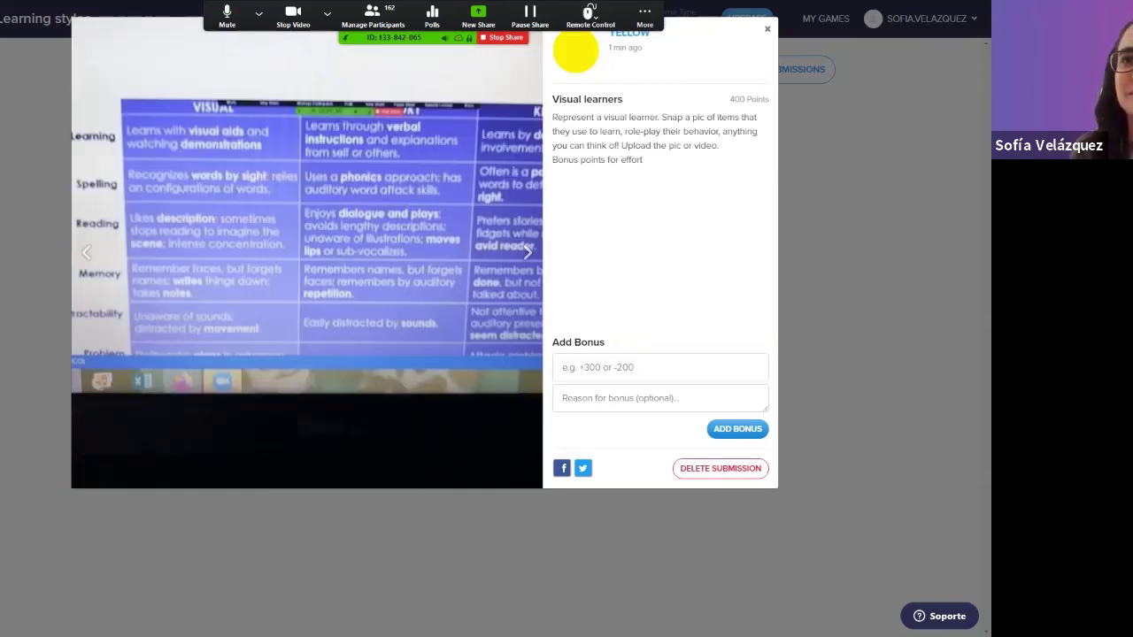
{"action": "key", "text": "Escape"}
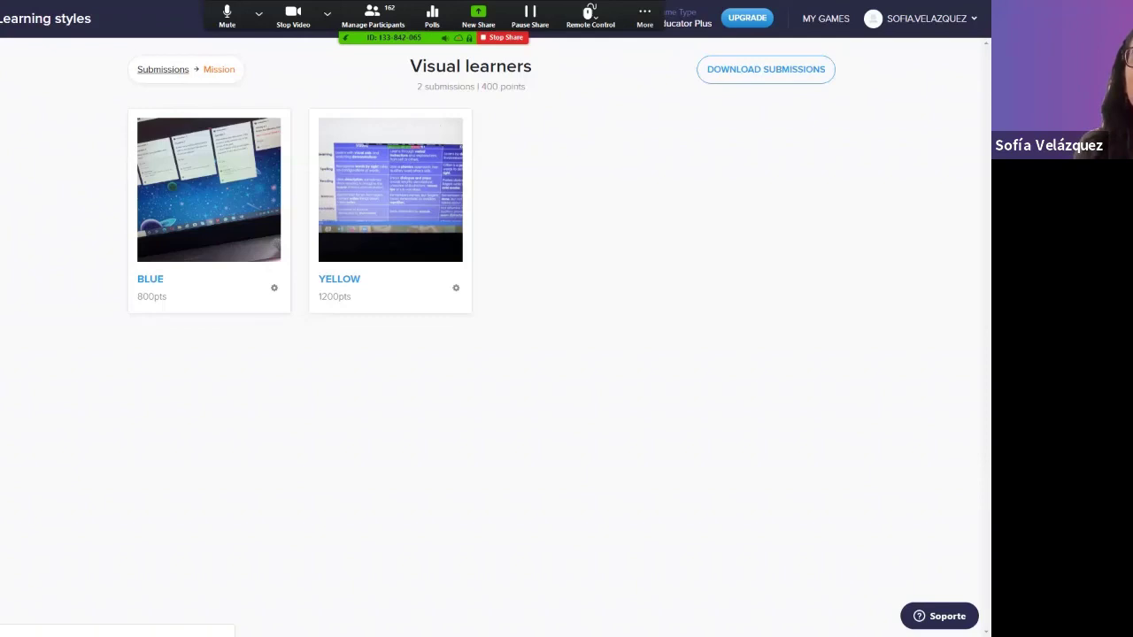
{"action": "left_click", "coordinate": [163, 69]}
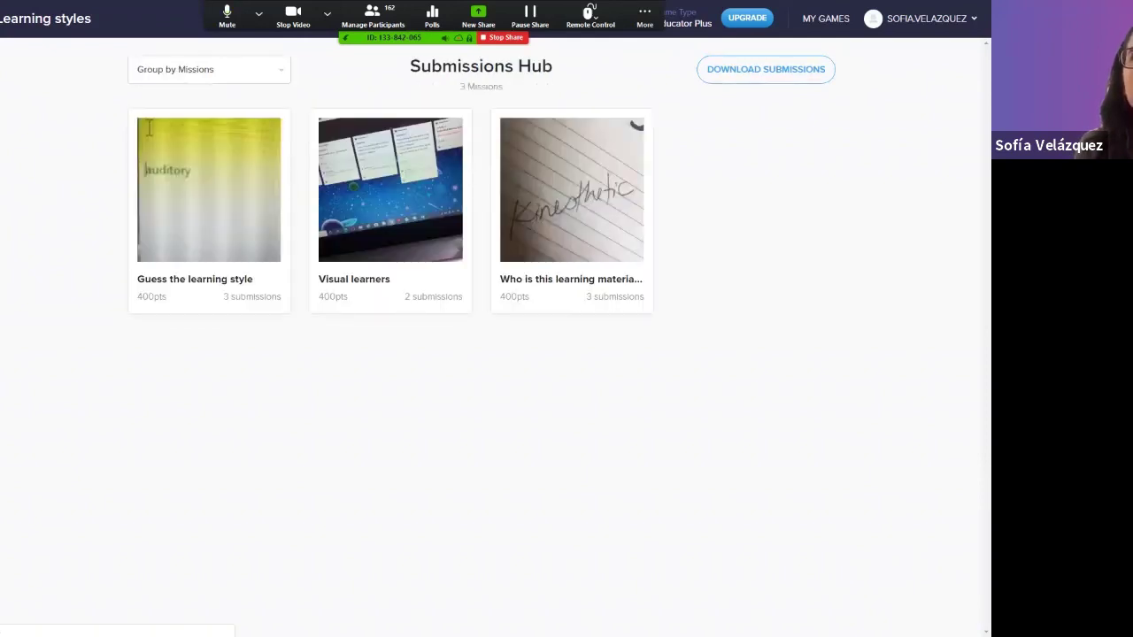
Step: Check the Who is this learning material for? submissions and play the Blue team's Types of learners video
{"action": "left_click", "coordinate": [572, 205]}
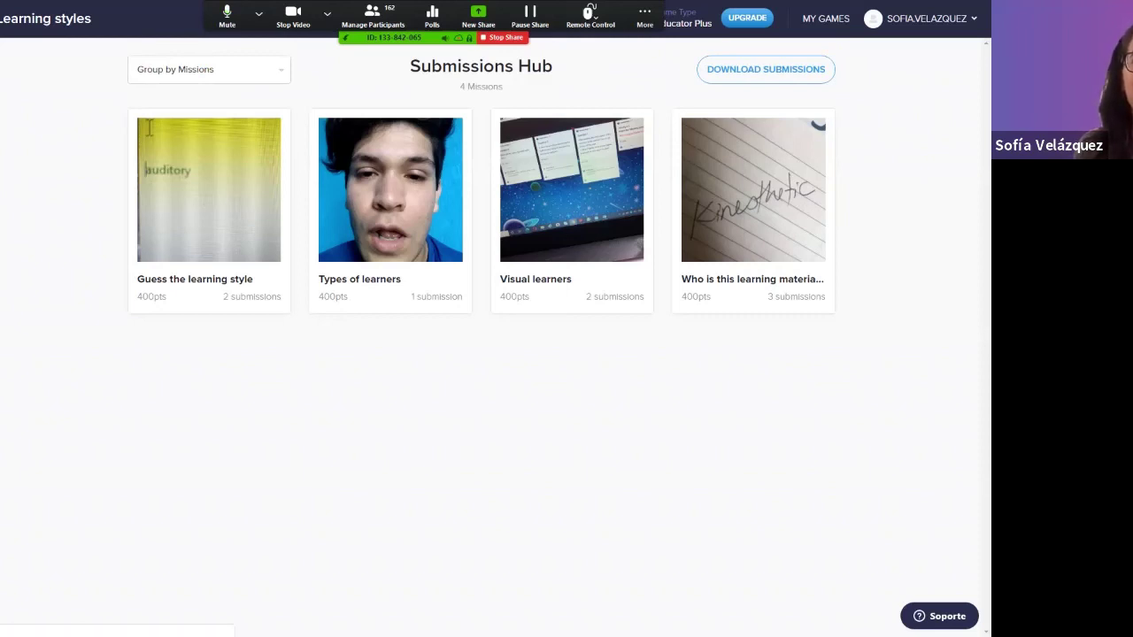
{"action": "left_click", "coordinate": [390, 190]}
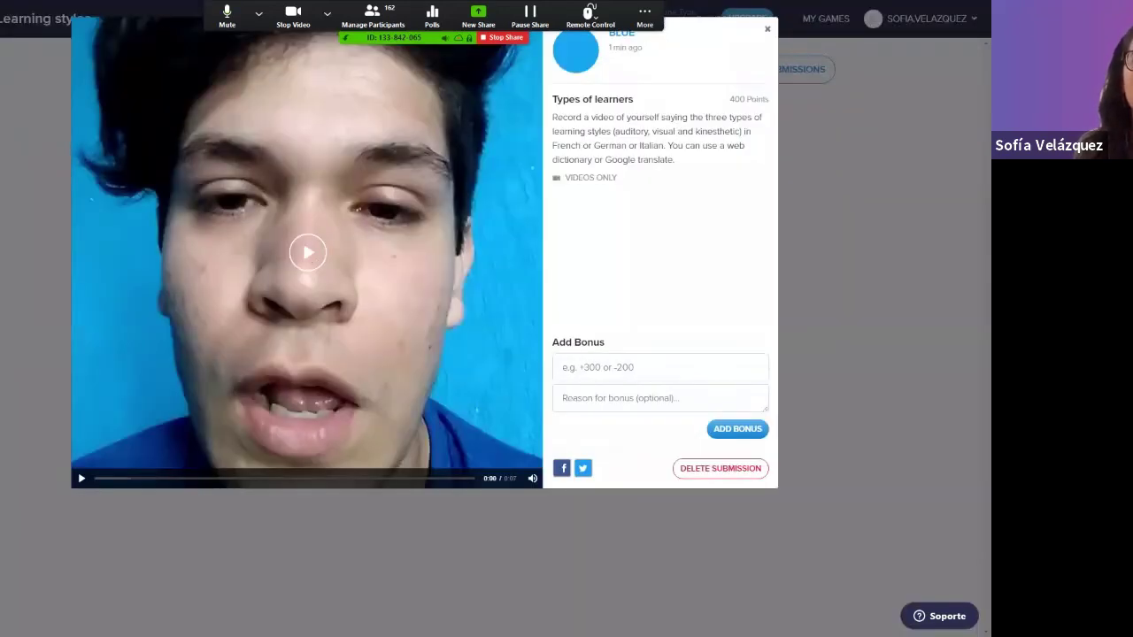
{"action": "key", "text": "space"}
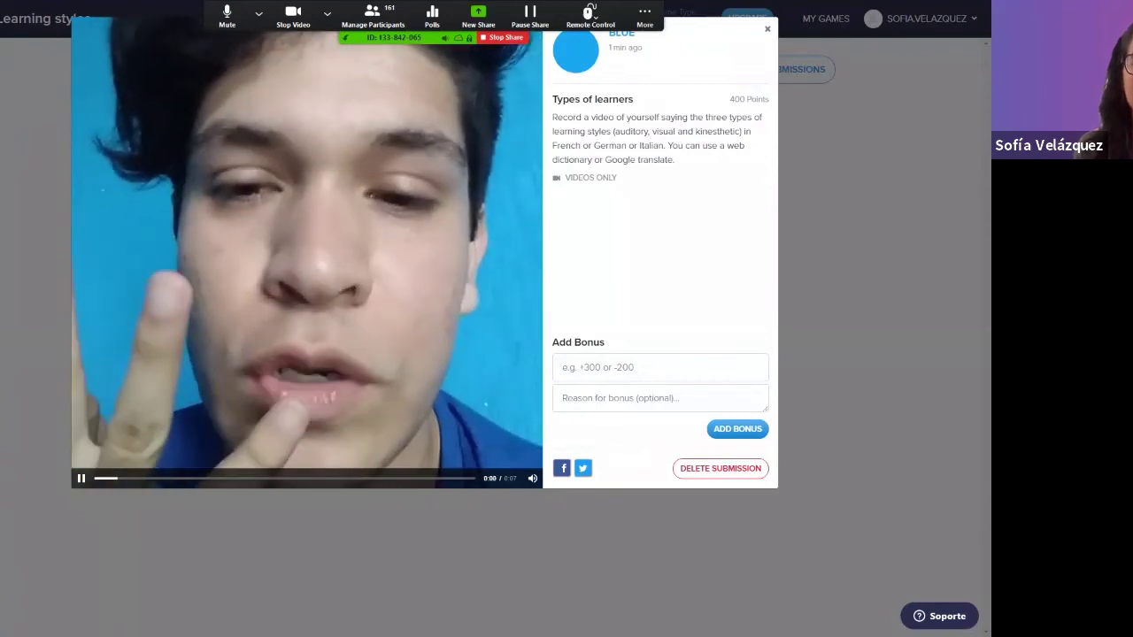
{"action": "key", "text": "space"}
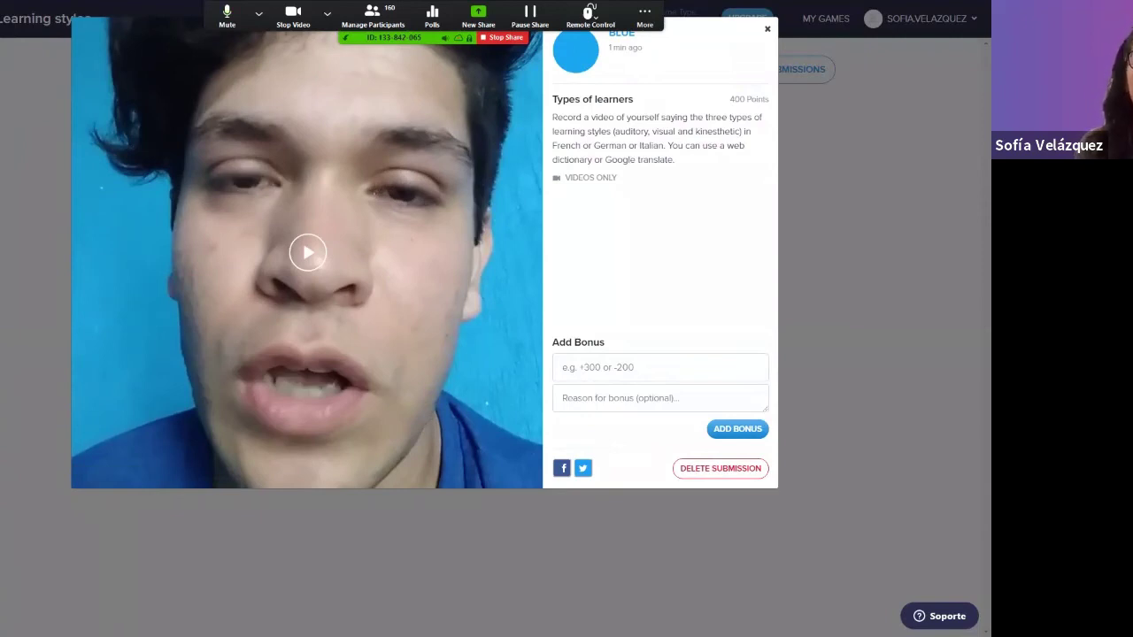
{"action": "key", "text": "Escape"}
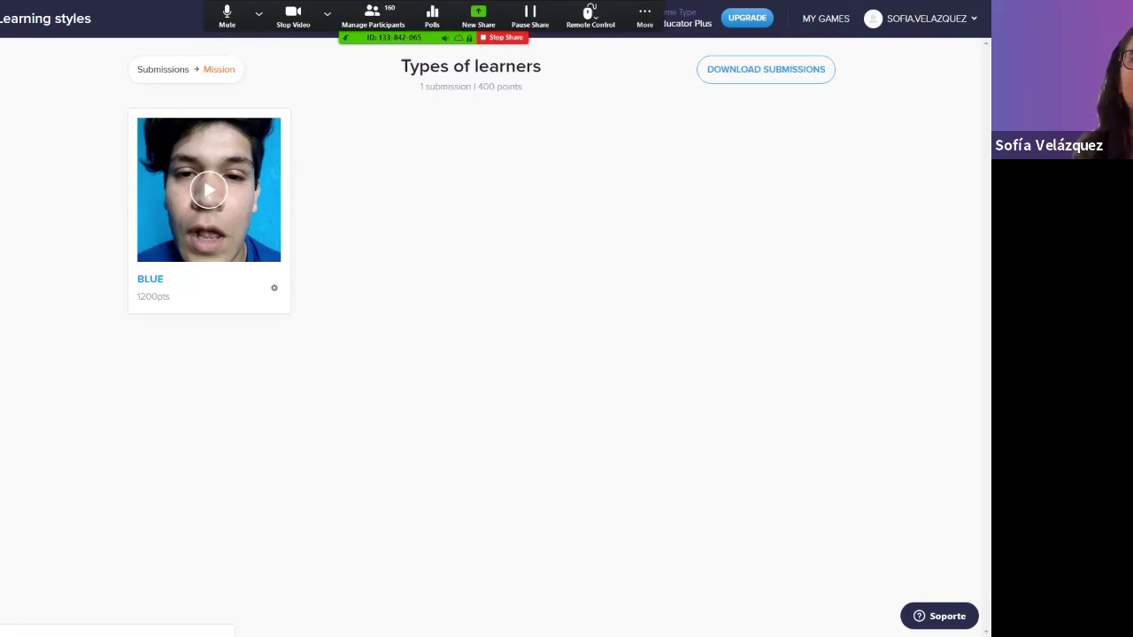
{"action": "key", "text": "alt+Left"}
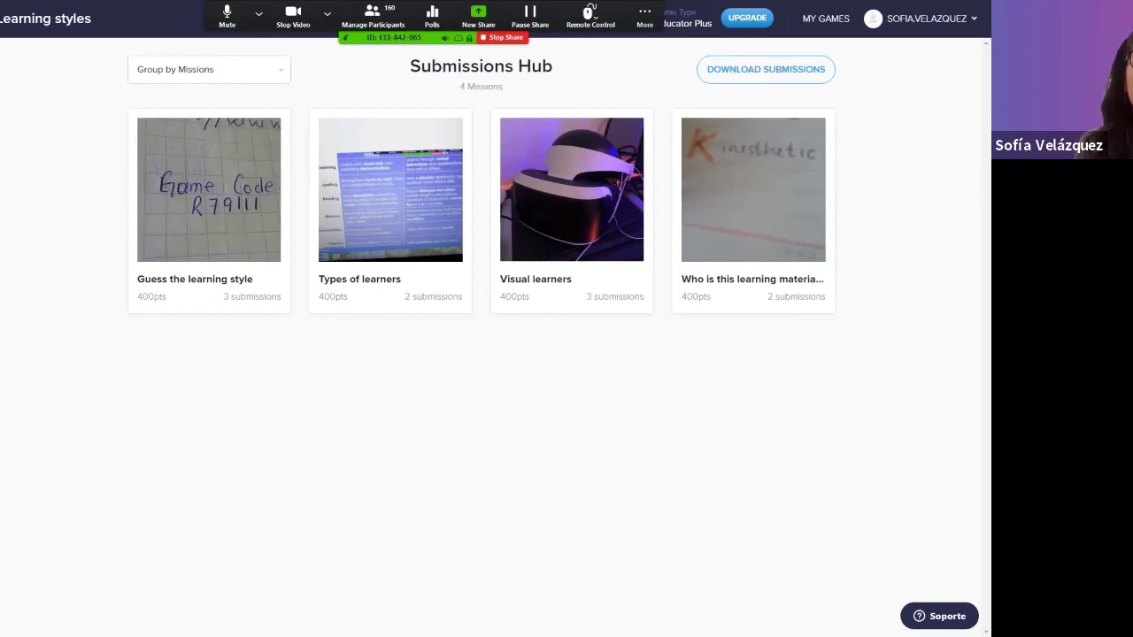
Step: Examine the Blue team's submission for the Guess the learning style mission, close it and leave the mission's submissions
{"action": "left_click", "coordinate": [209, 190]}
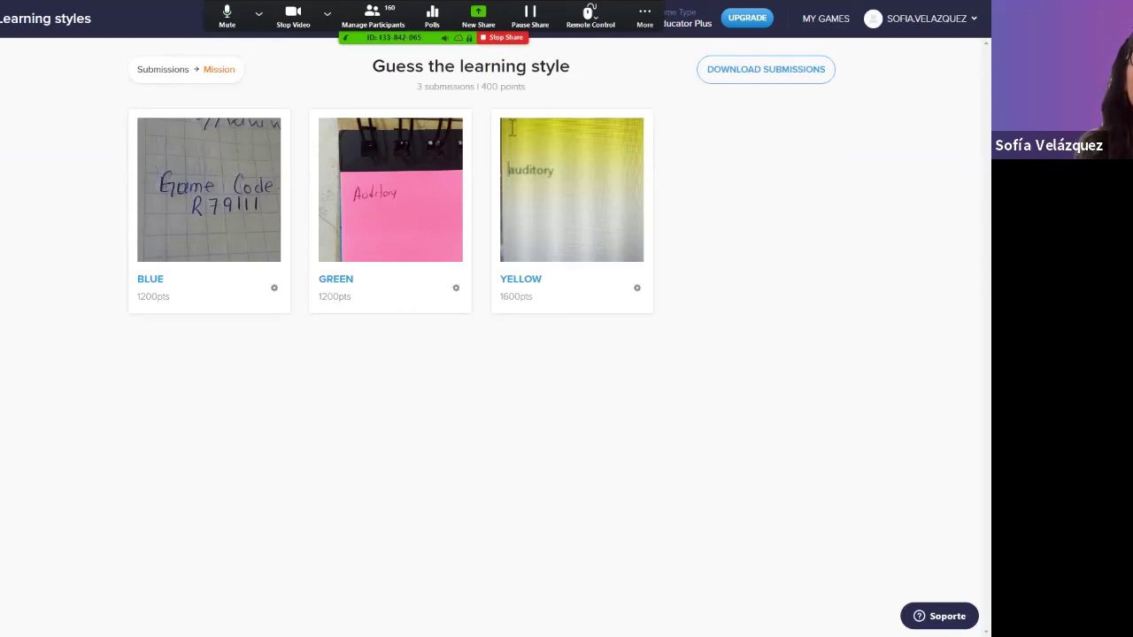
{"action": "left_click", "coordinate": [209, 189]}
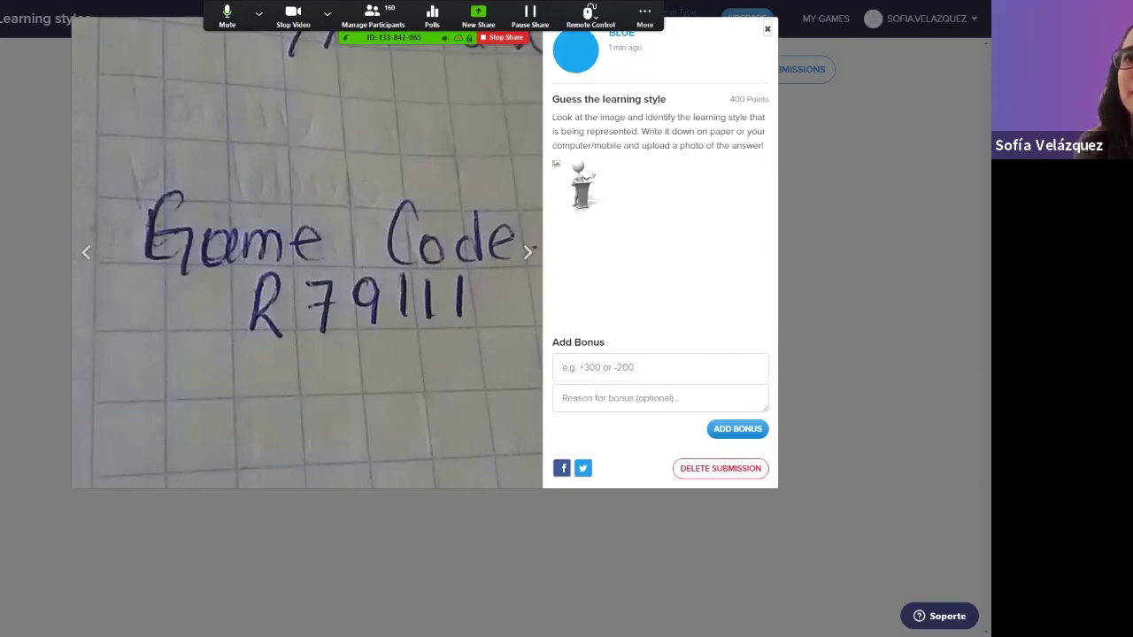
{"action": "left_click", "coordinate": [767, 28]}
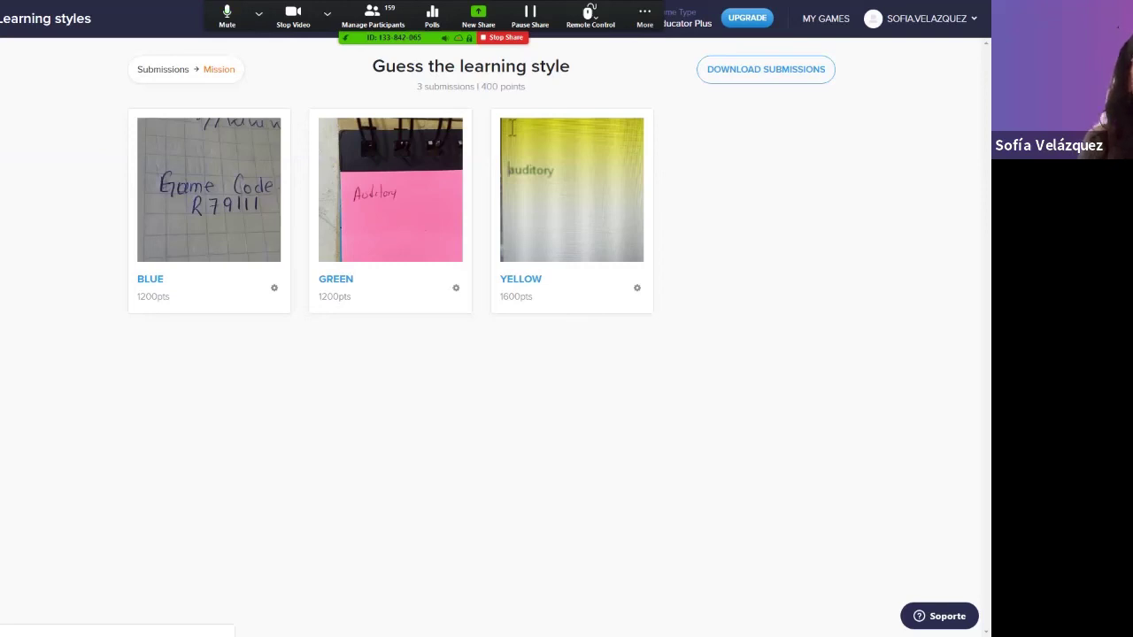
{"action": "key", "text": "alt+Left"}
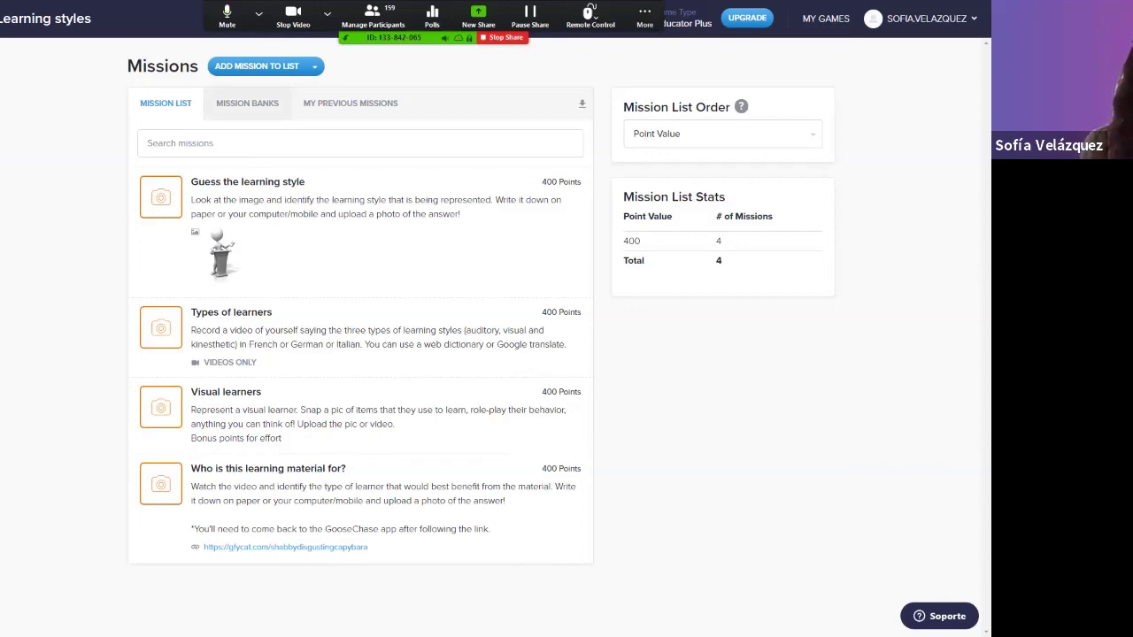
Step: Browse the pre-created missions in the GooseChase Bank and return to the game's own mission list
{"action": "left_click", "coordinate": [247, 102]}
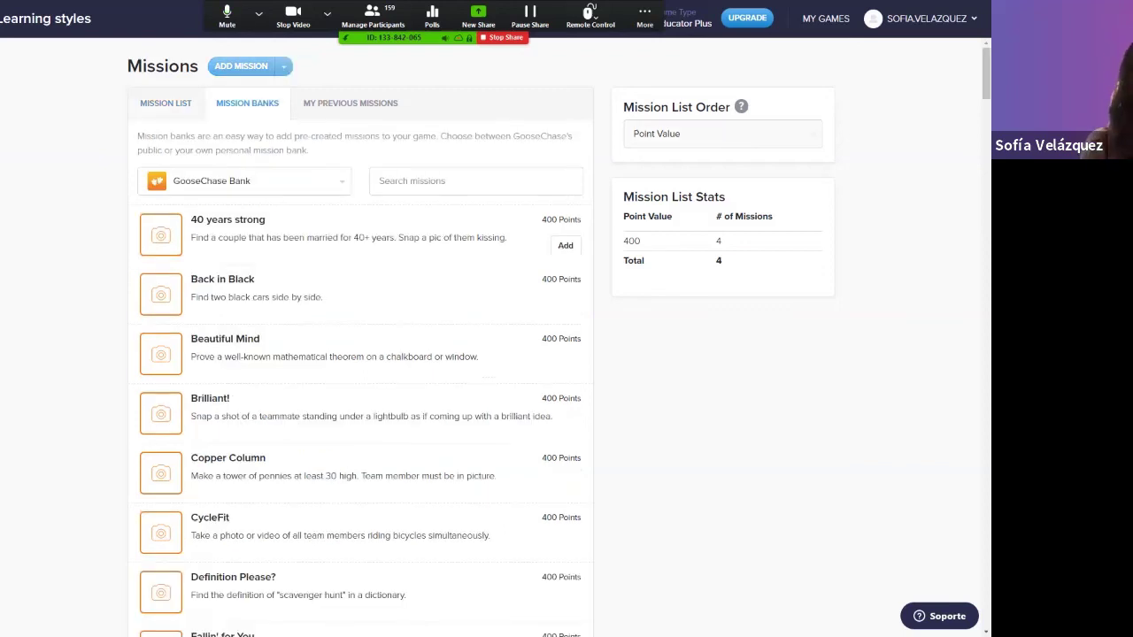
{"action": "scroll", "coordinate": [566, 248], "scroll_direction": "down", "scroll_amount": 2}
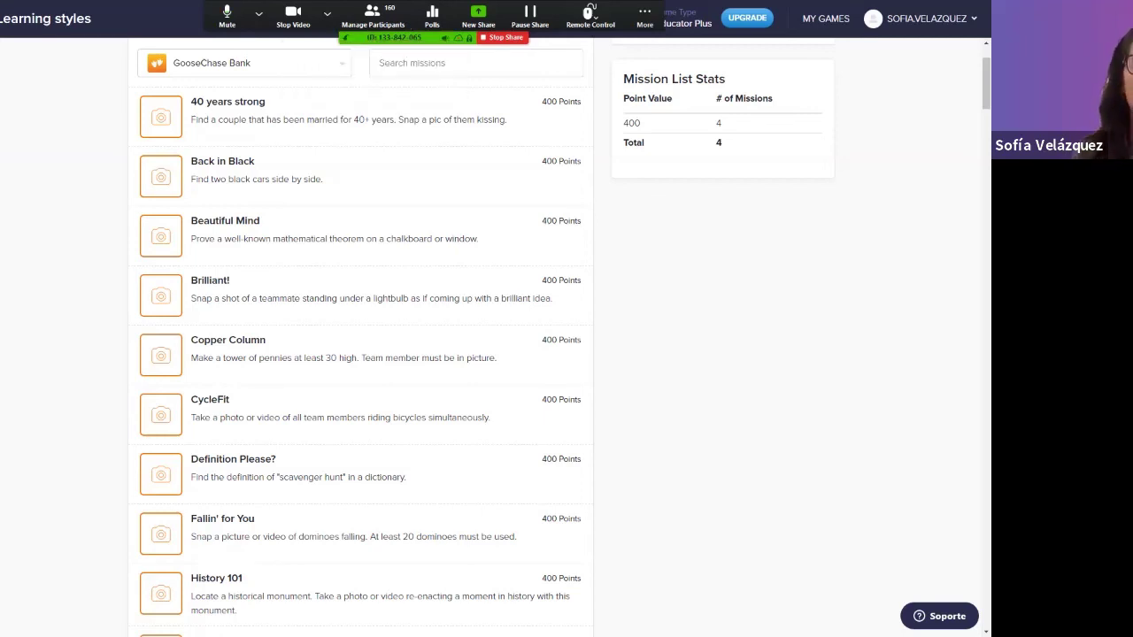
{"action": "scroll", "coordinate": [567, 336], "scroll_direction": "down", "scroll_amount": 2}
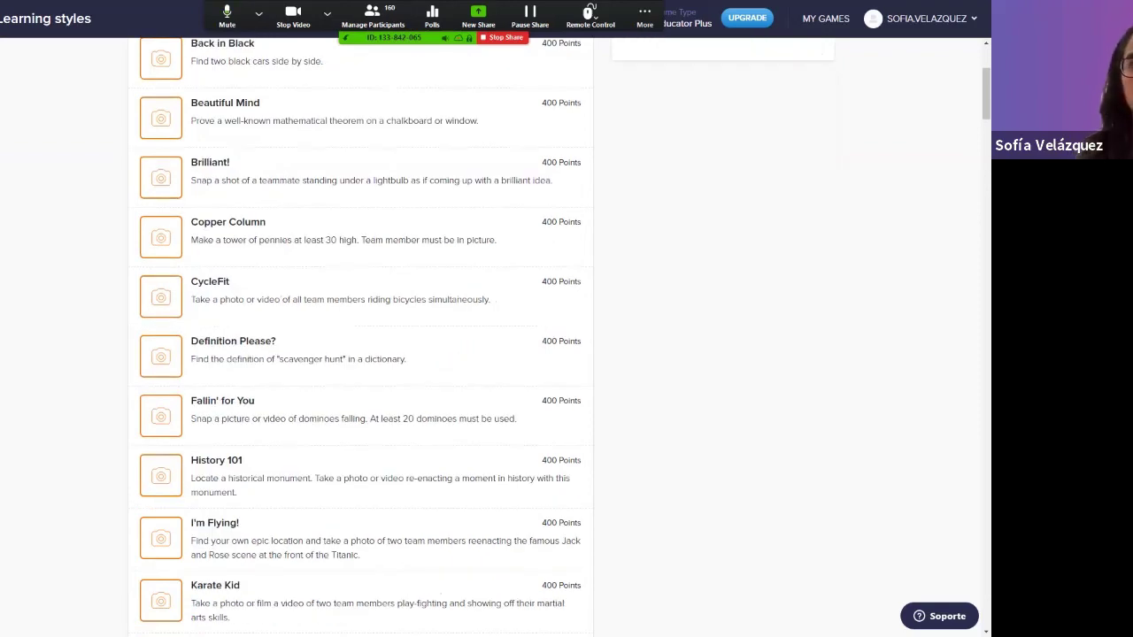
{"action": "scroll", "coordinate": [566, 336], "scroll_direction": "up", "scroll_amount": 4}
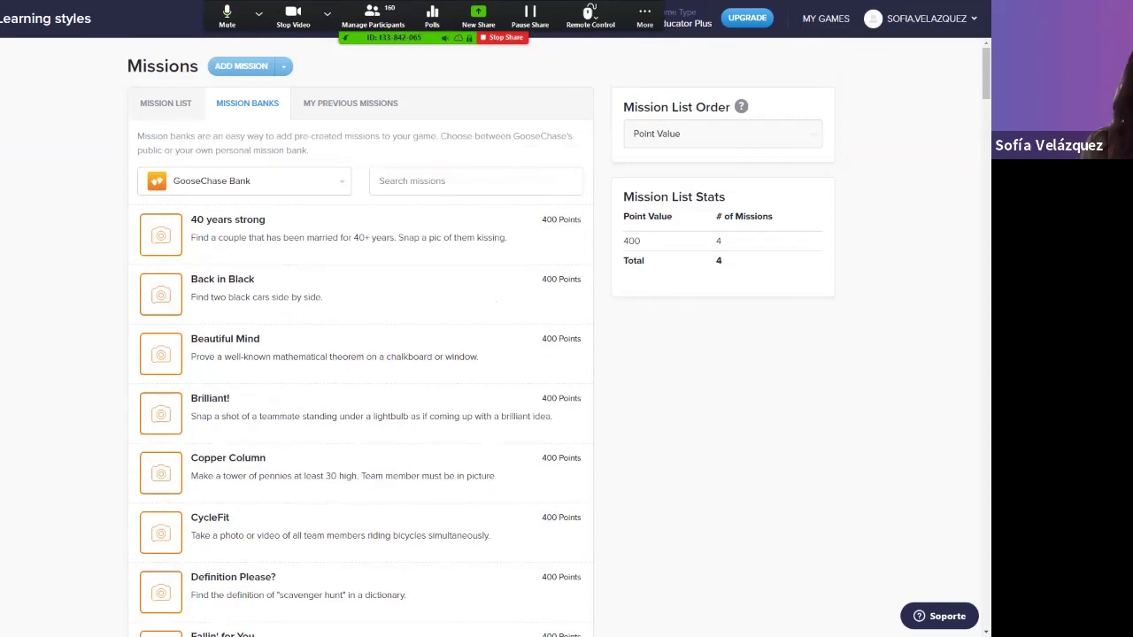
{"action": "left_click", "coordinate": [166, 103]}
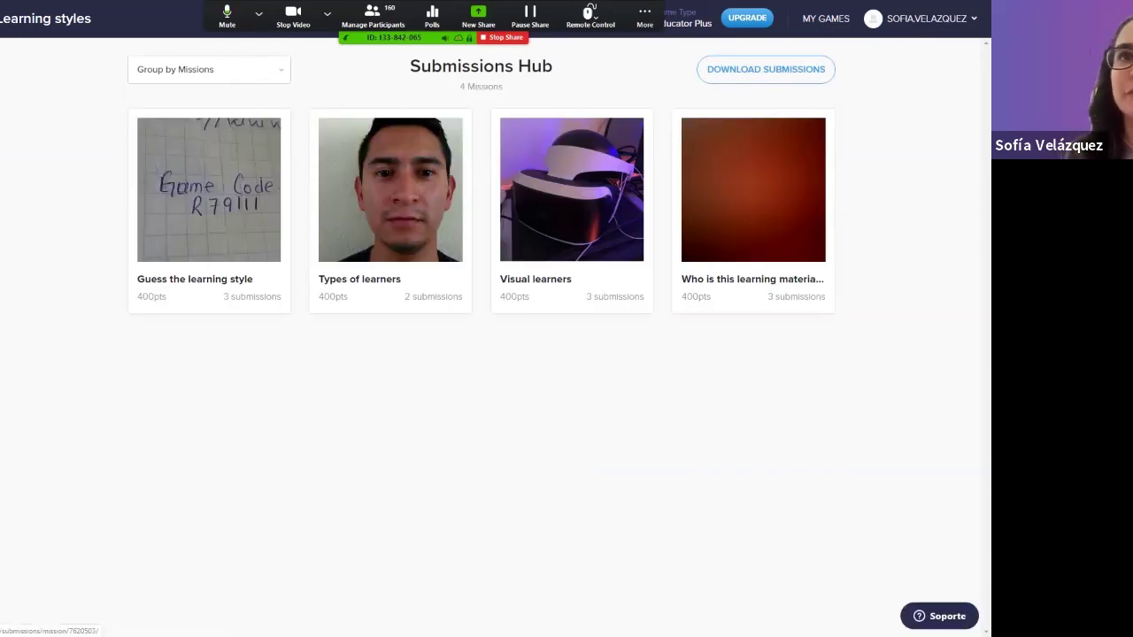
Step: Open the team submissions for the Visual learners mission
{"action": "left_click", "coordinate": [572, 189]}
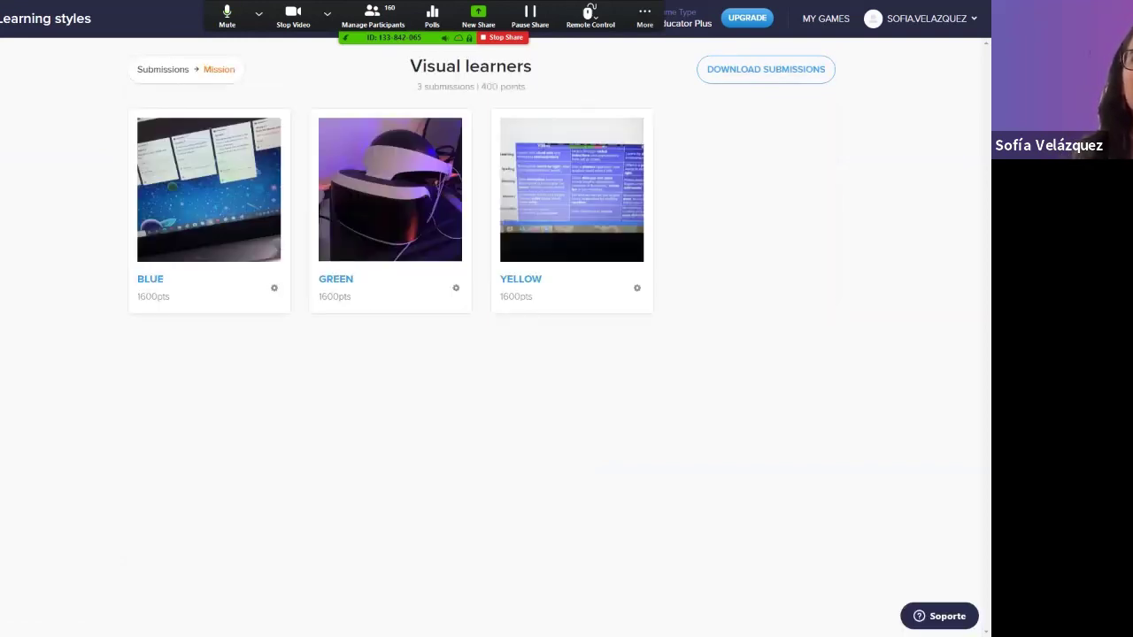
Step: Award the Green team's VR headset submission a 200-point bonus, close it and leave the Visual learners submissions
{"action": "left_click", "coordinate": [345, 248]}
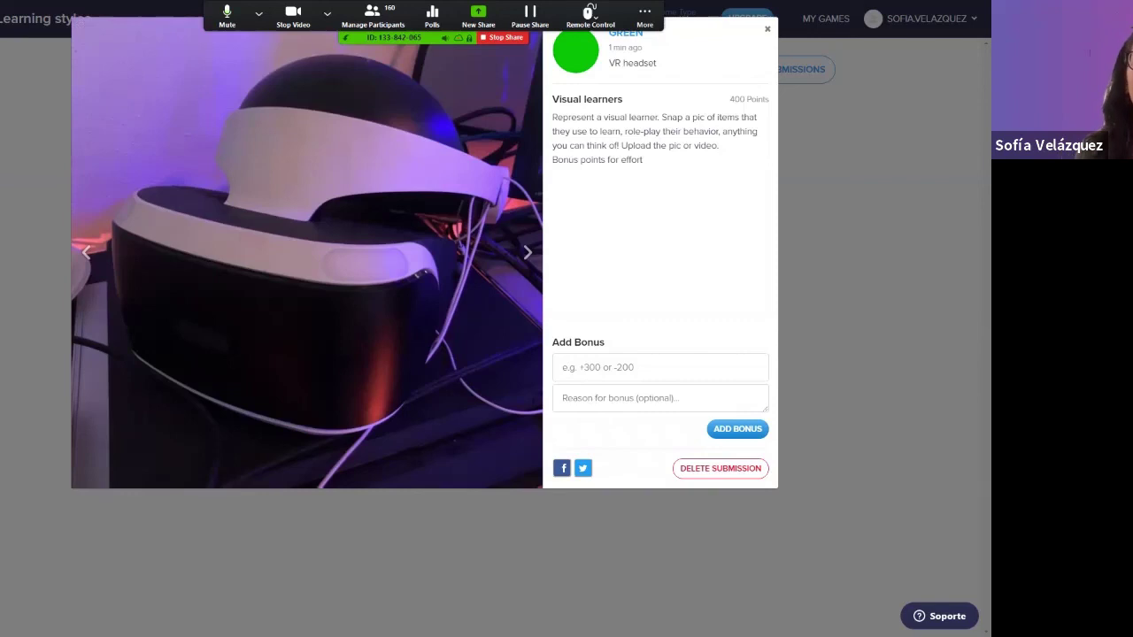
{"action": "left_click", "coordinate": [659, 367]}
{"action": "type", "text": "200"}
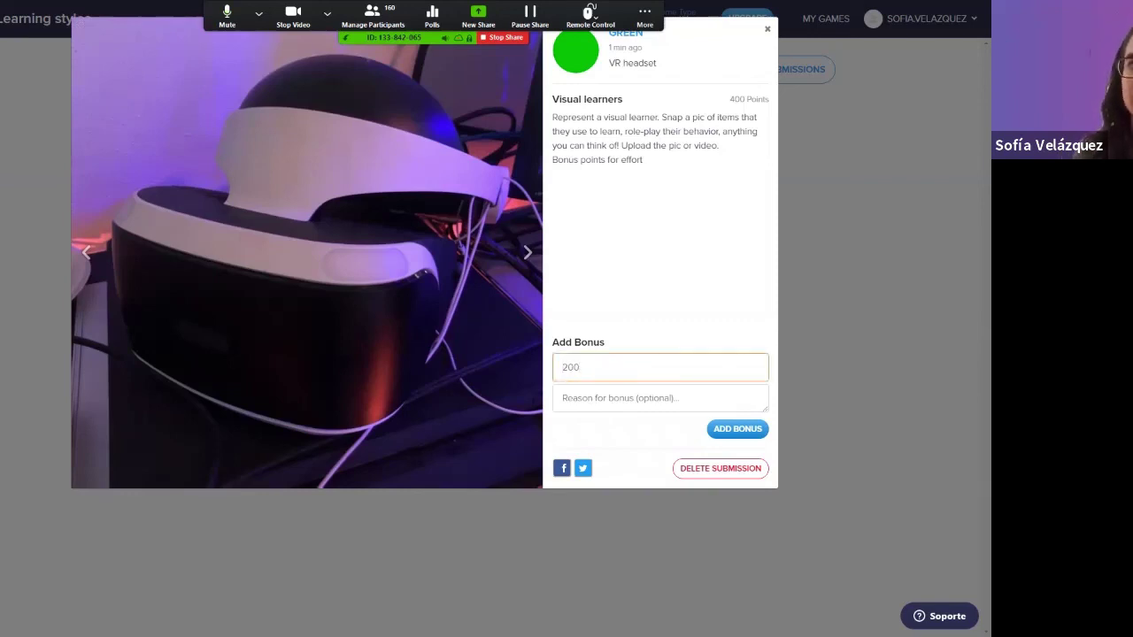
{"action": "left_click", "coordinate": [738, 428]}
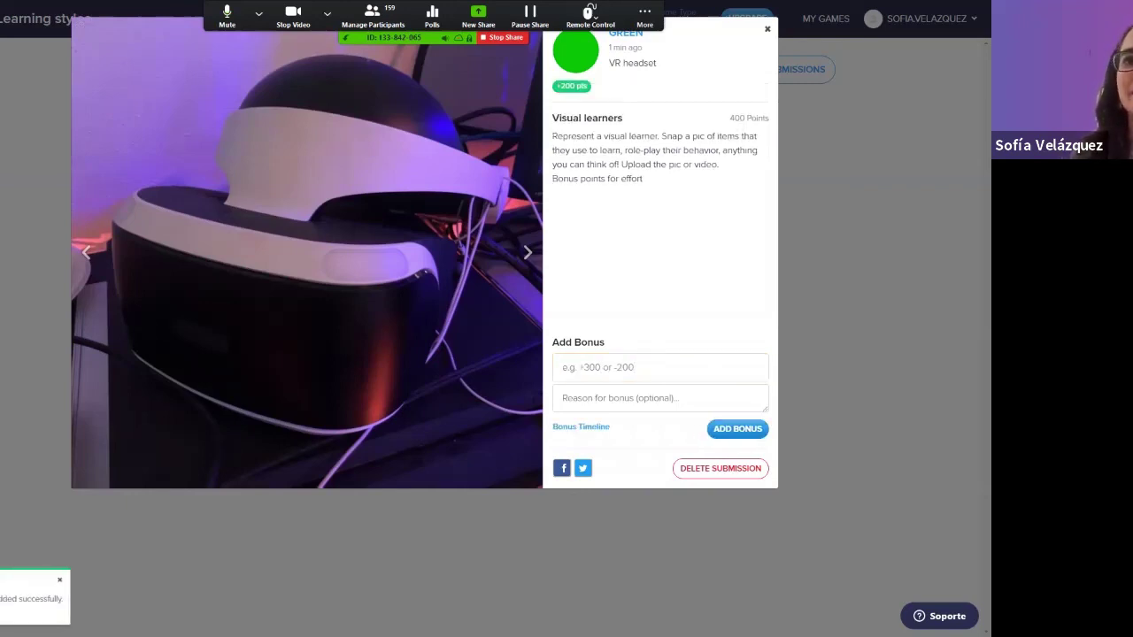
{"action": "left_click", "coordinate": [767, 28]}
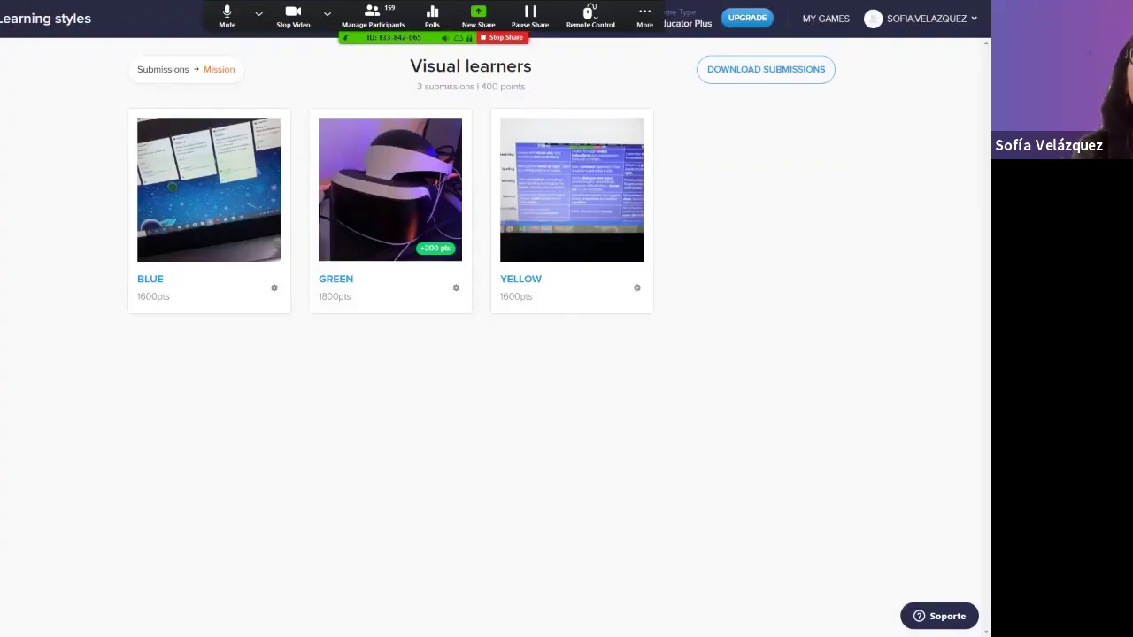
{"action": "left_click", "coordinate": [163, 69]}
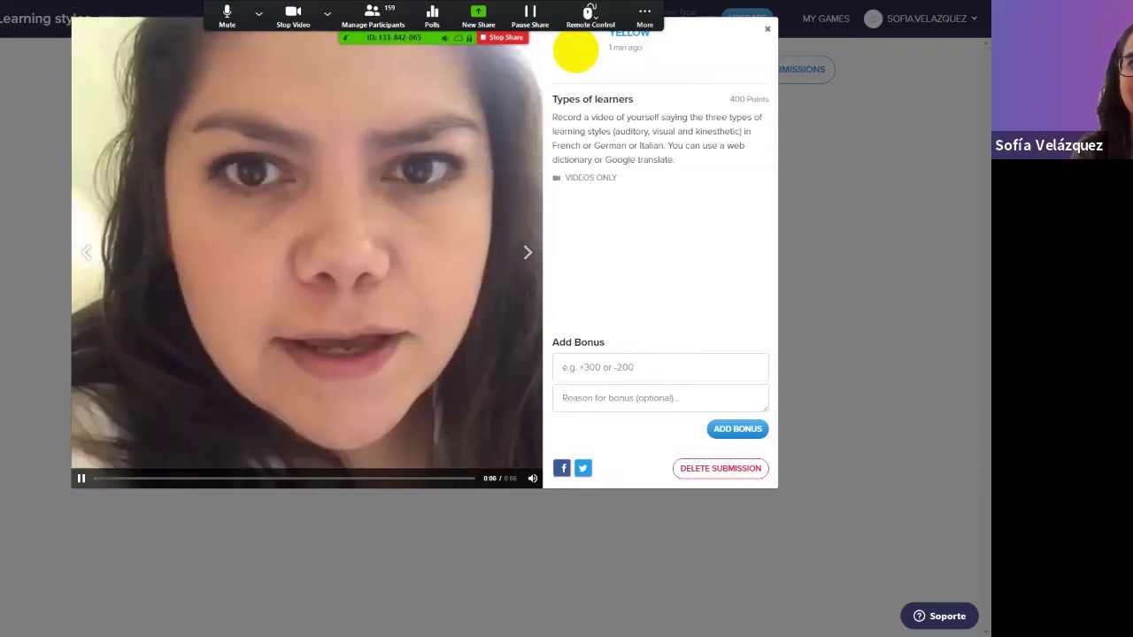
Step: Review the Yellow and Green teams' Types of learners videos, close them and return to the Submissions Hub
{"action": "key", "text": "space"}
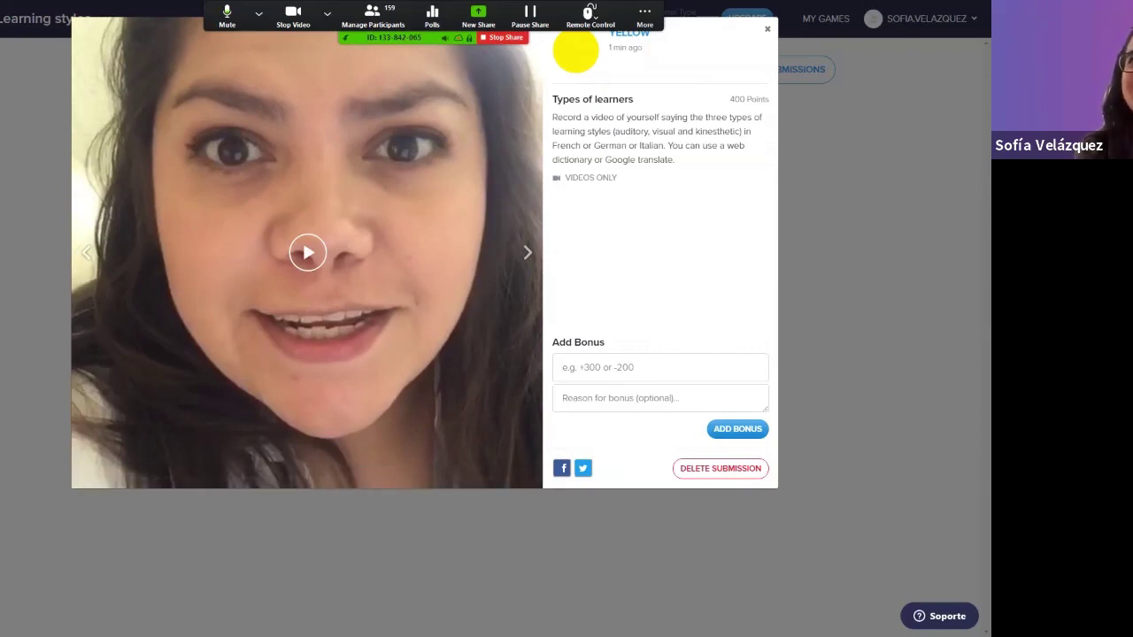
{"action": "left_click", "coordinate": [767, 29]}
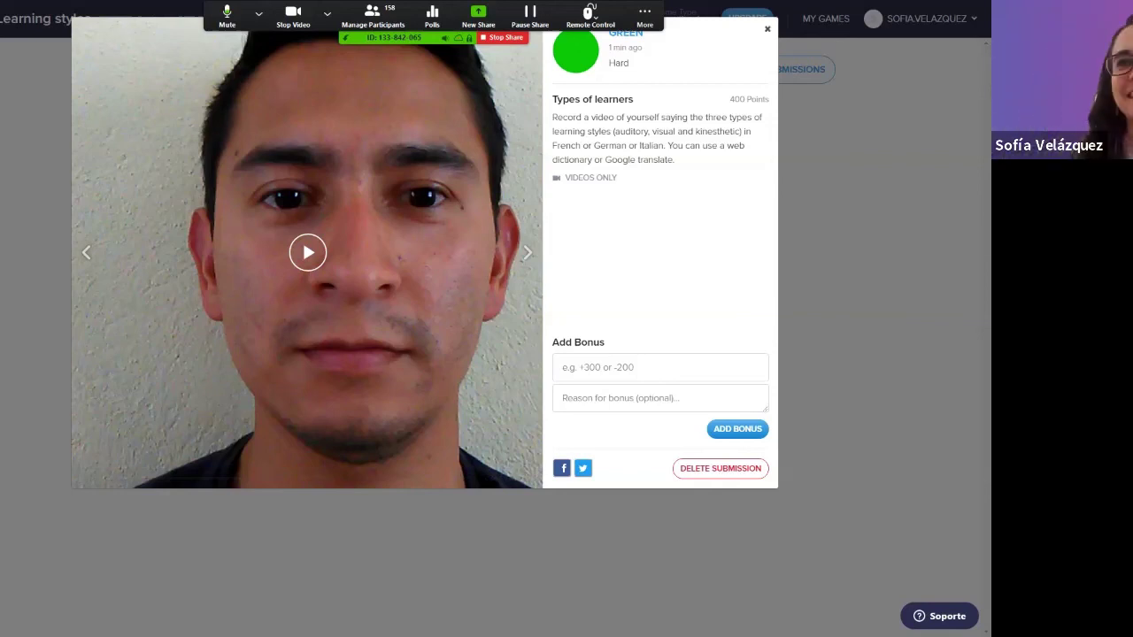
{"action": "left_click", "coordinate": [767, 29]}
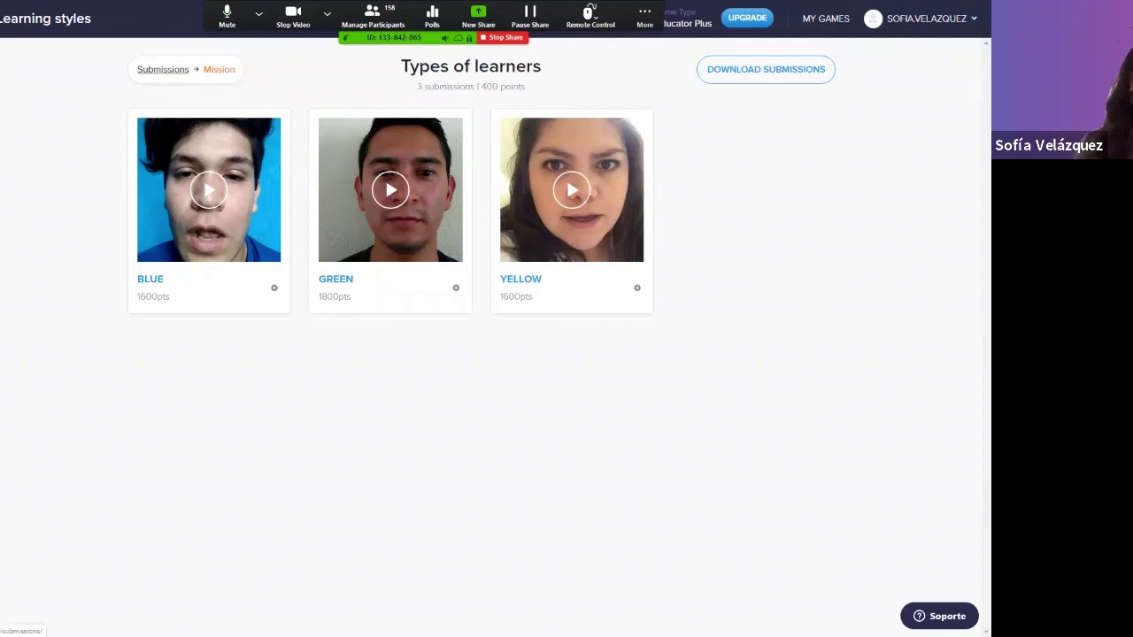
{"action": "left_click", "coordinate": [163, 69]}
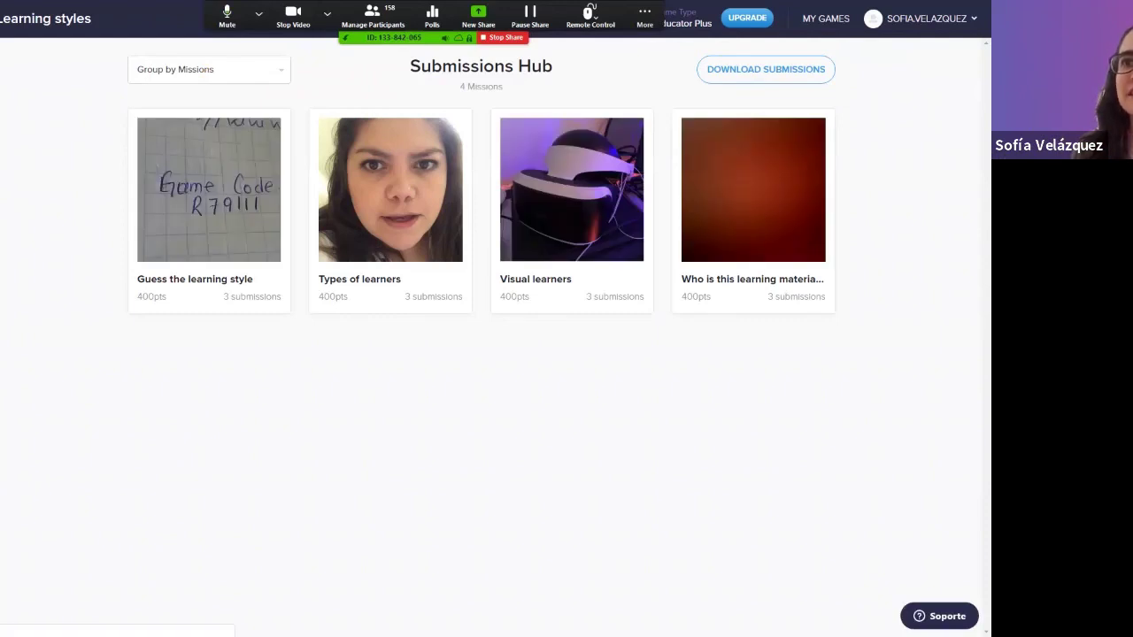
Step: Play the Blue team's video for the Who is this learning material for? mission and close the submission
{"action": "left_click", "coordinate": [753, 189]}
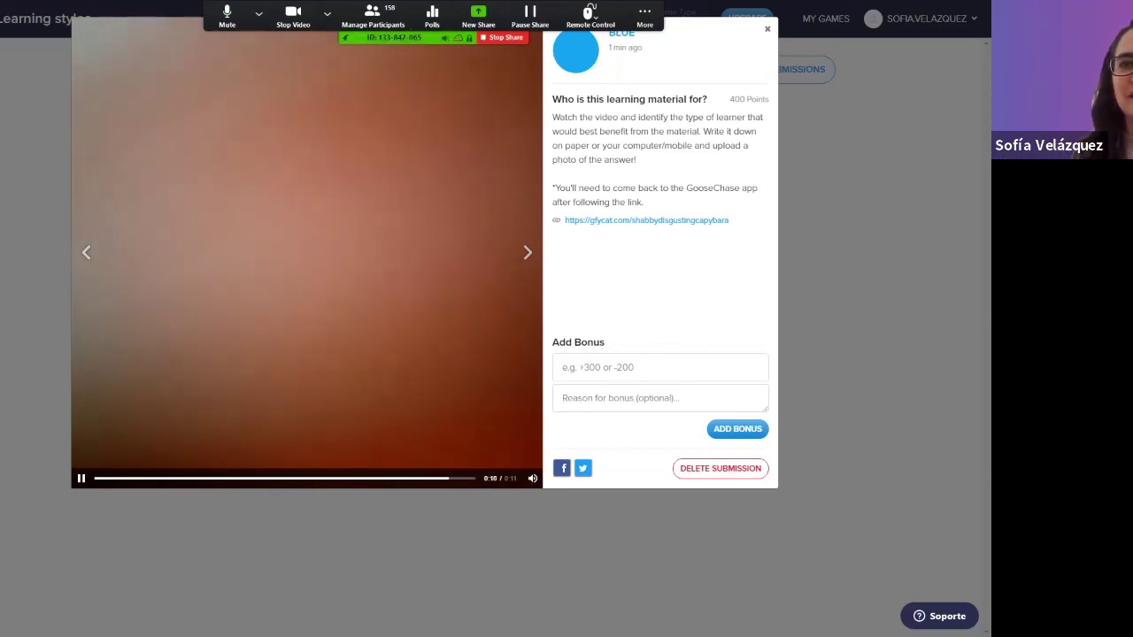
{"action": "key", "text": "space"}
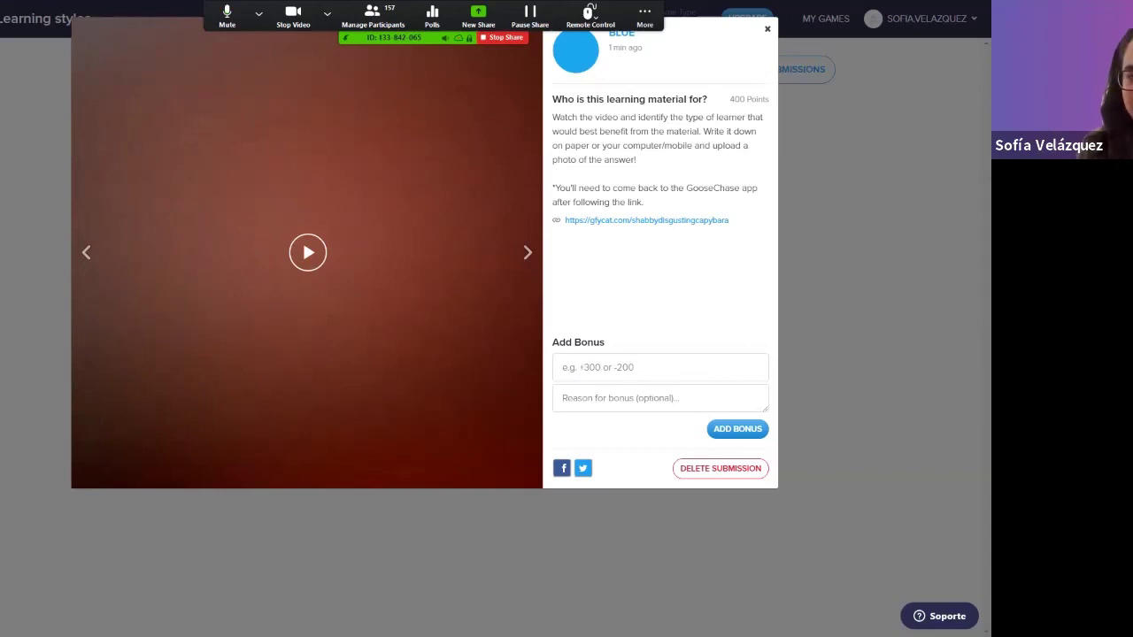
{"action": "key", "text": "Escape"}
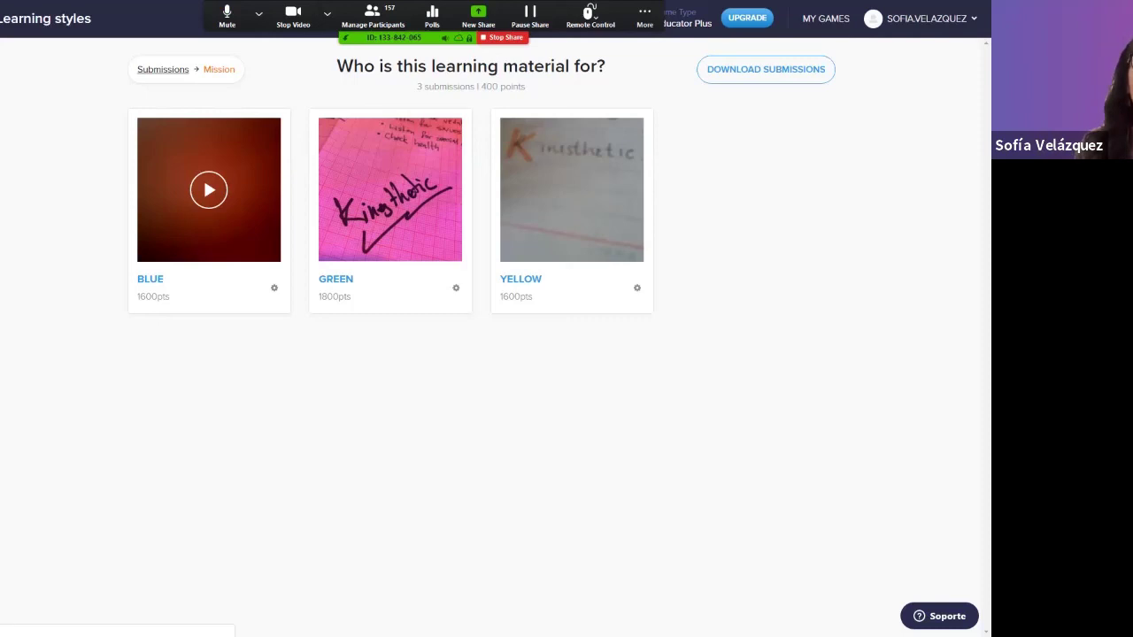
Step: Leave the mission's submissions and stop the live Learning styles game
{"action": "left_click", "coordinate": [162, 69]}
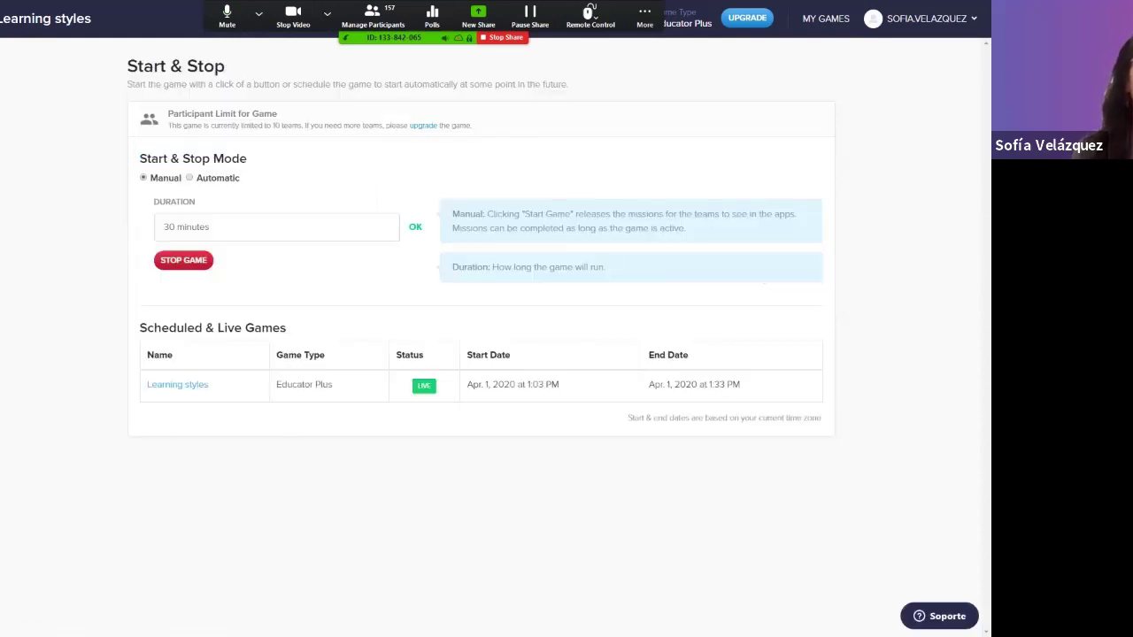
{"action": "left_click", "coordinate": [183, 259]}
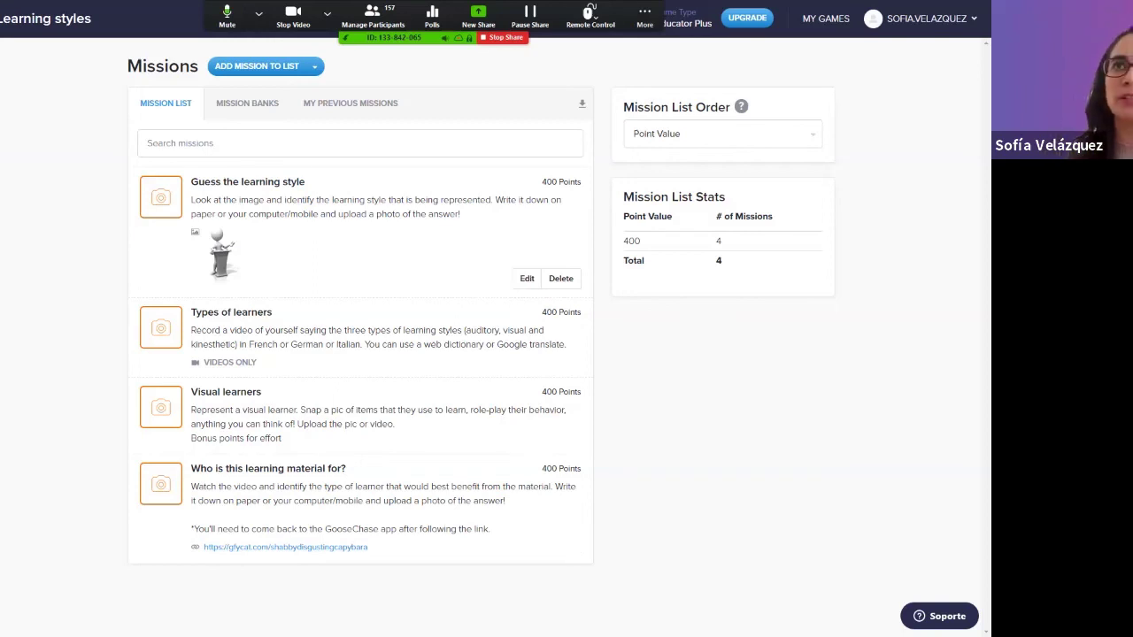
Step: Switch to the slide presentation and advance from the scavenger hunt slide to the References slide
{"action": "left_click", "coordinate": [644, 13]}
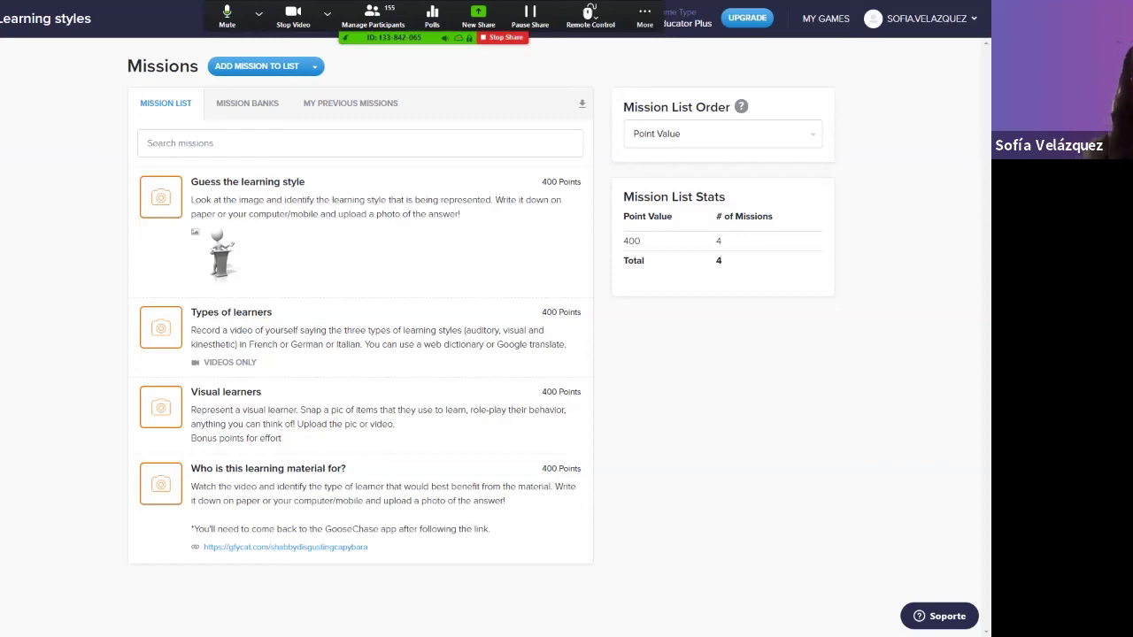
{"action": "key", "text": "alt+Tab"}
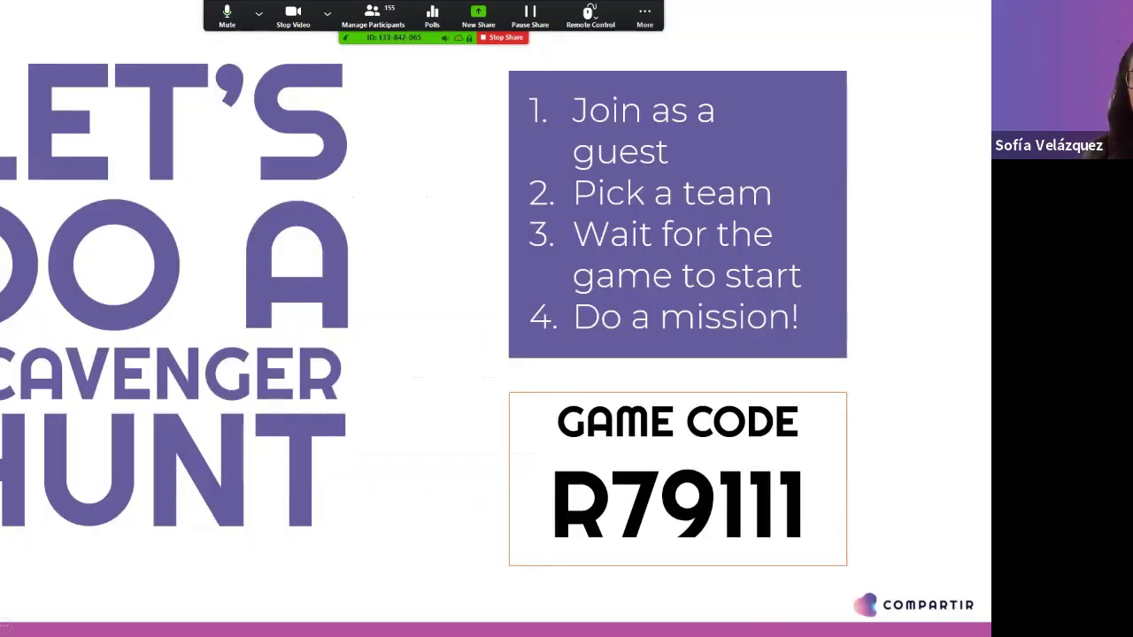
{"action": "key", "text": "Right"}
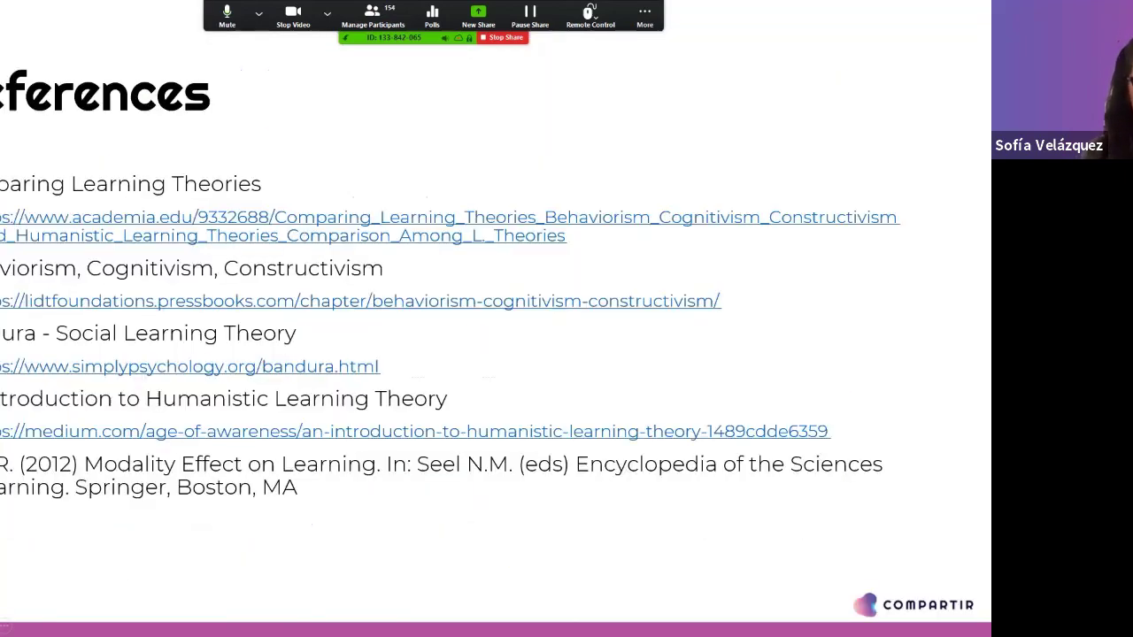